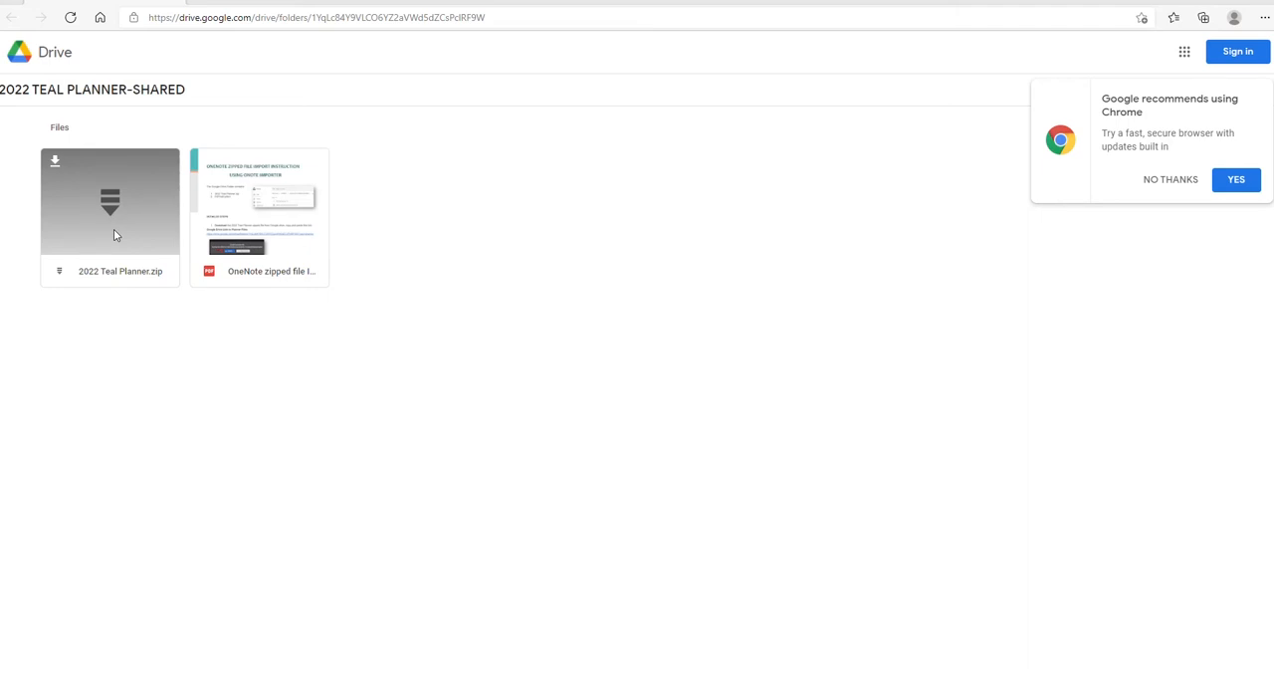
# Download 2022 Teal Planner.zip from the shared Drive folder, accepting the virus-scan warning, and open the downloaded archive.
pyautogui.click(1224, 189)
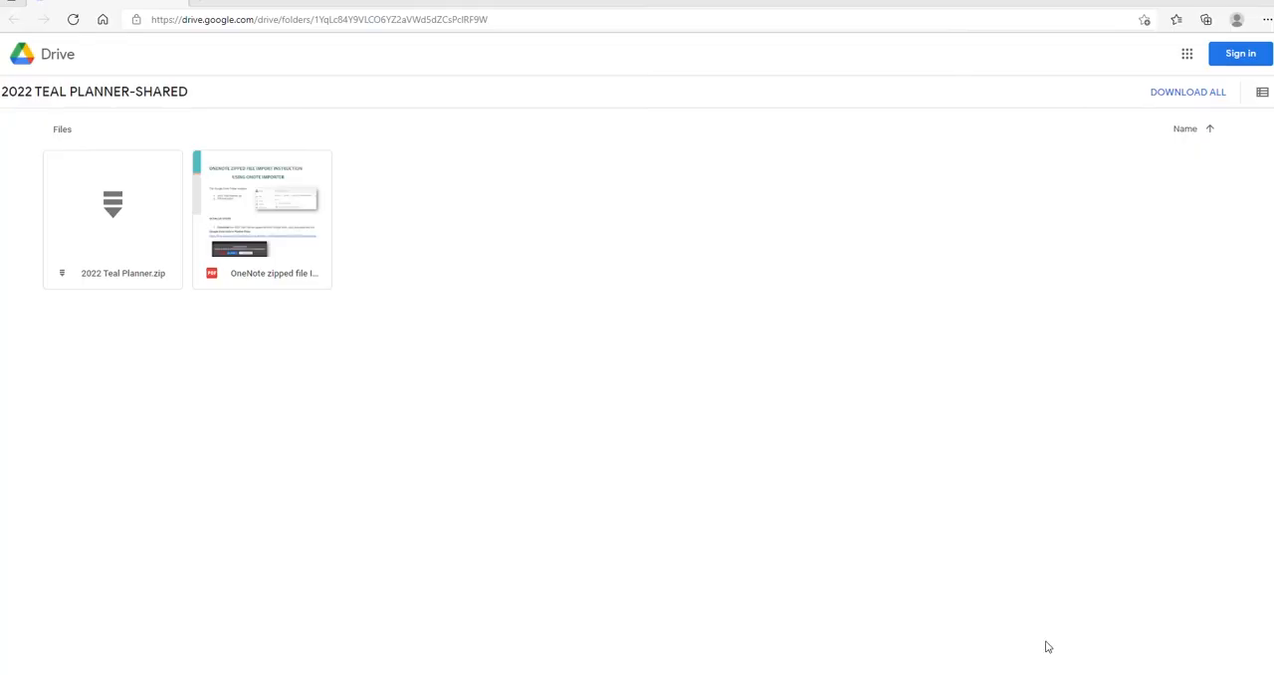
pyautogui.doubleClick(116, 219)
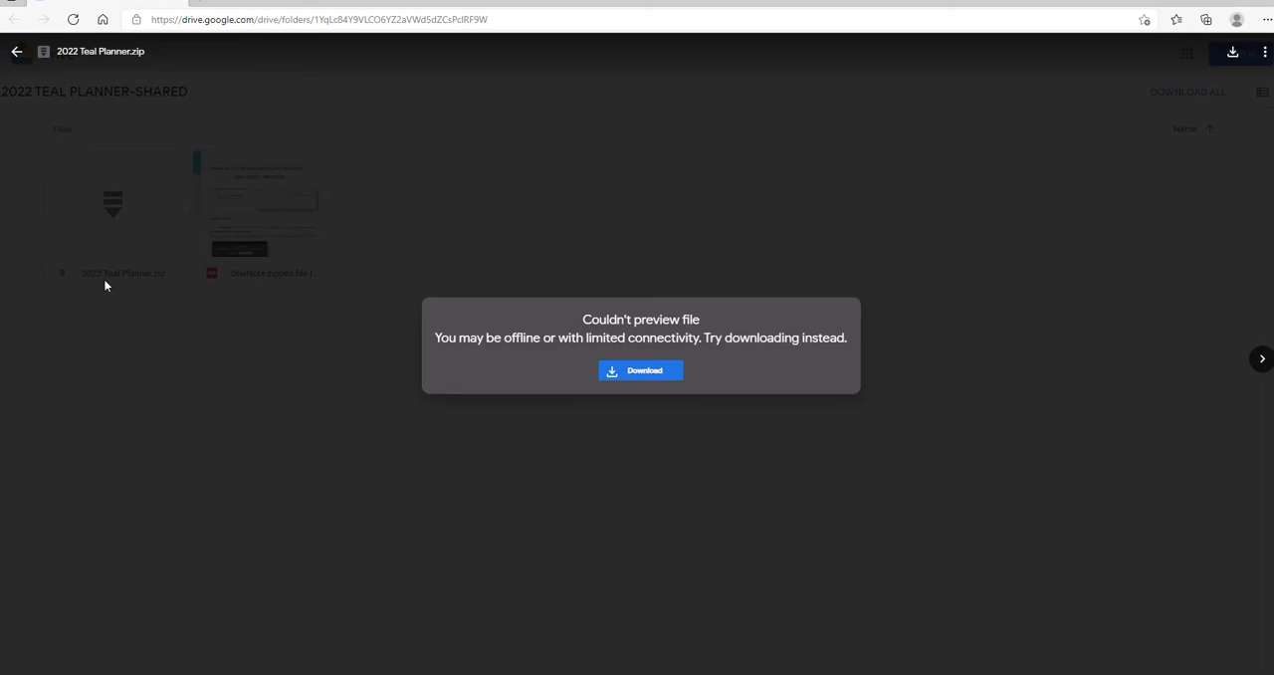
pyautogui.click(639, 372)
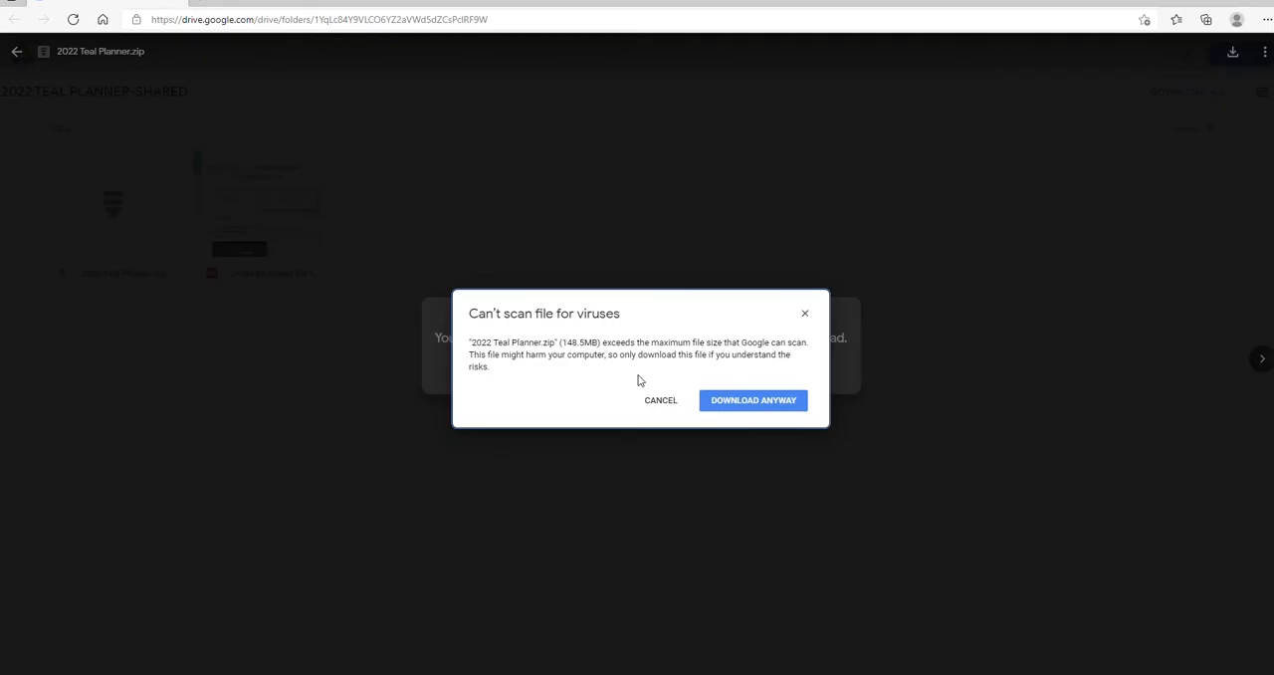
pyautogui.click(754, 403)
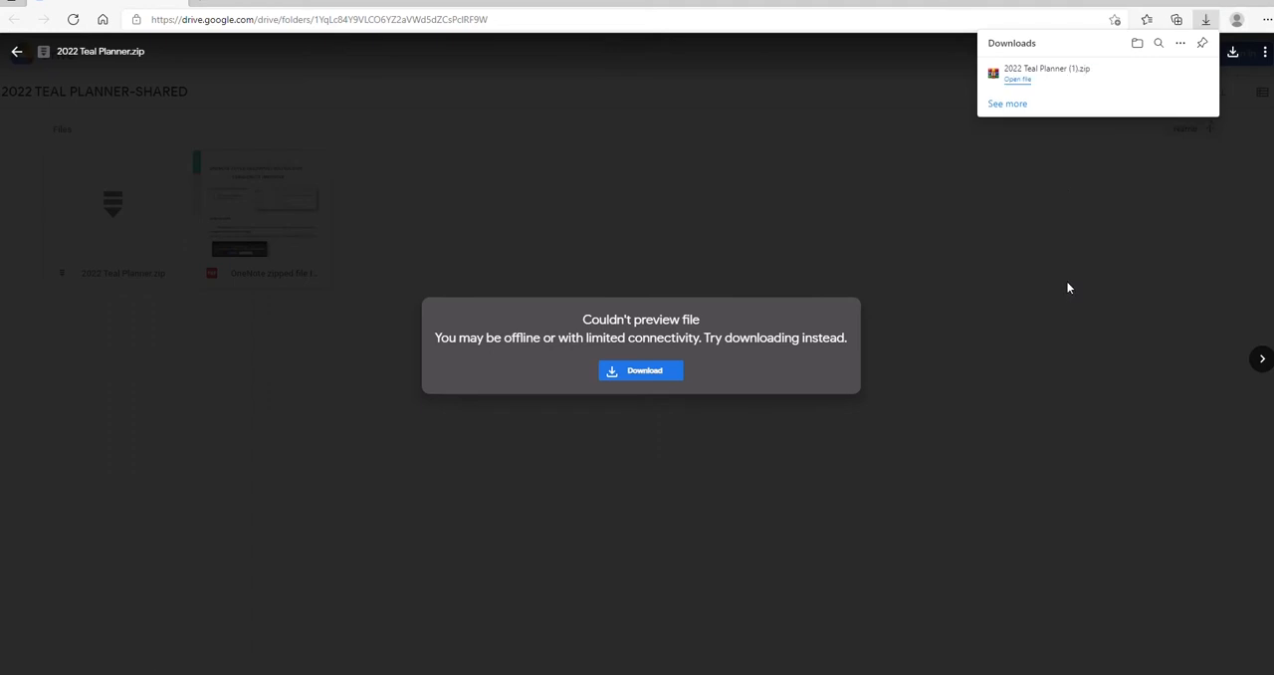
pyautogui.click(1018, 80)
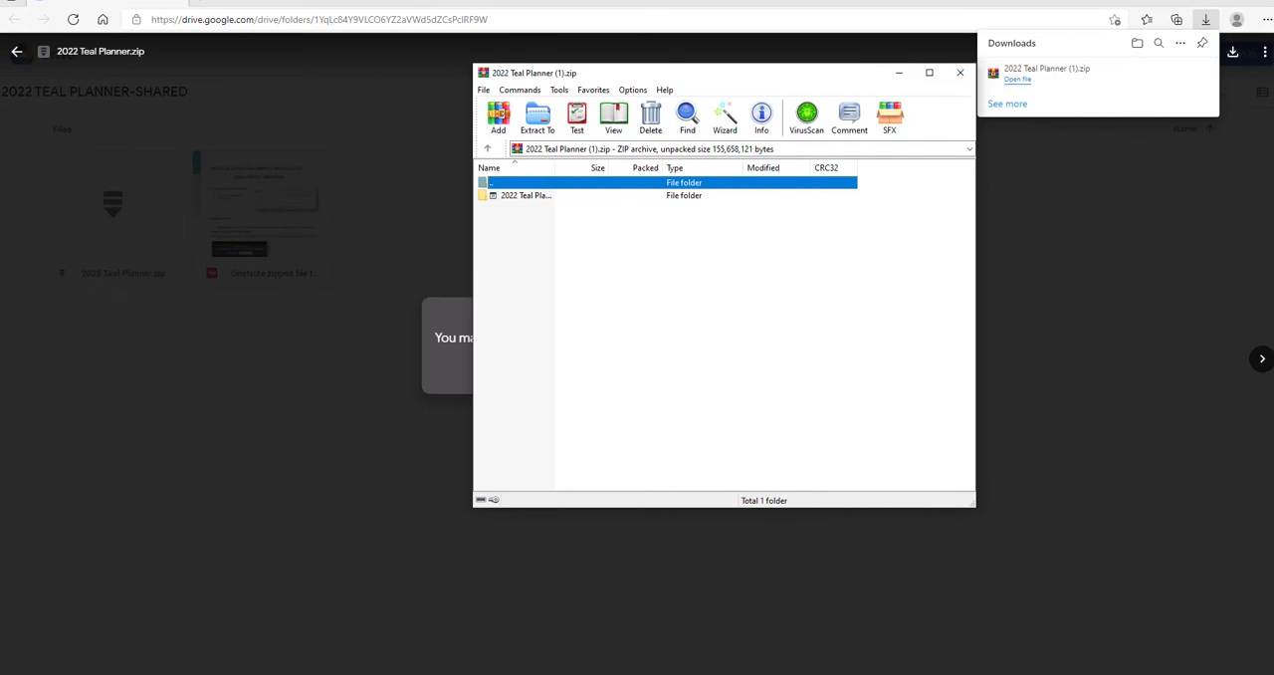
# Switch to File Explorer and extract 2022 Teal Planner.zip in place inside the Downloads folder of This PC.
pyautogui.doubleClick(1213, 673)
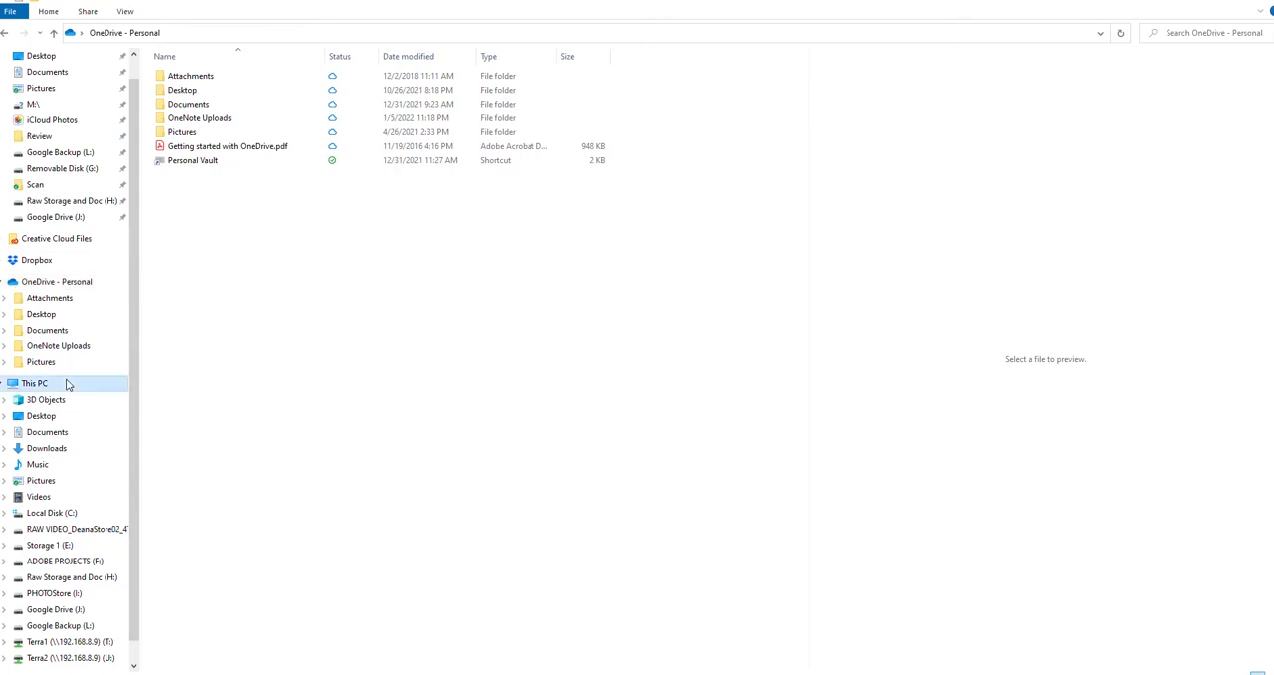
pyautogui.click(34, 383)
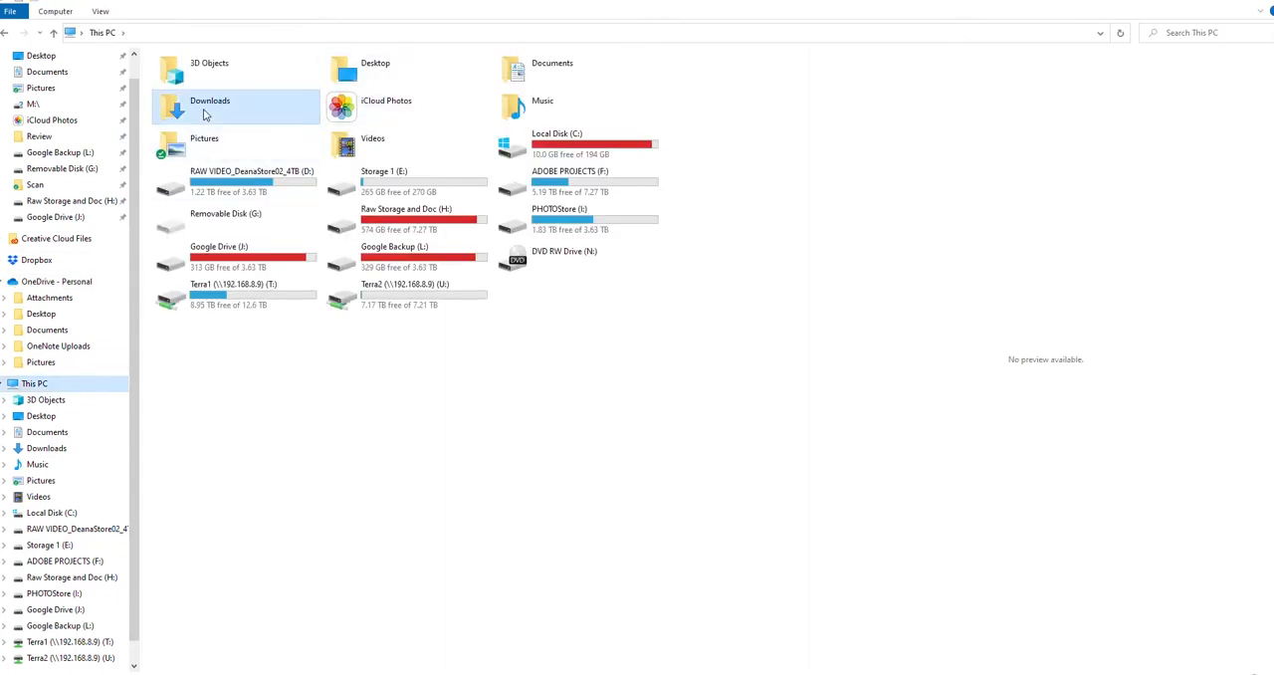
pyautogui.doubleClick(200, 115)
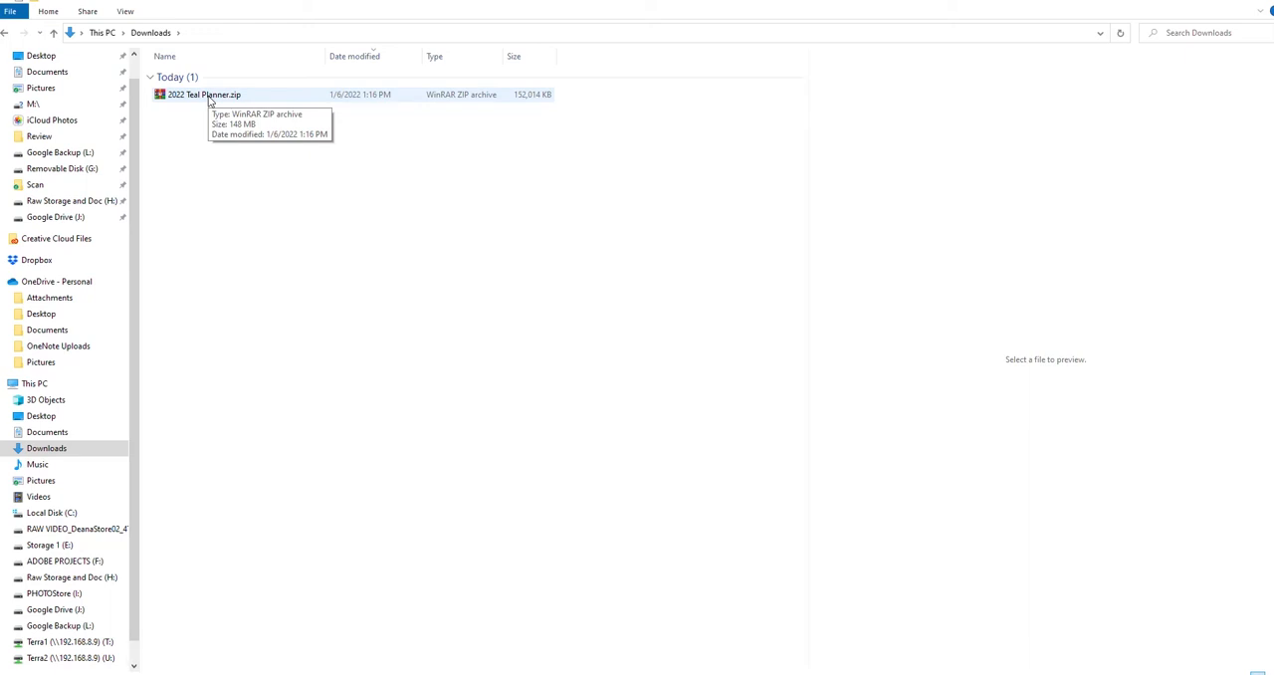
pyautogui.rightClick(210, 100)
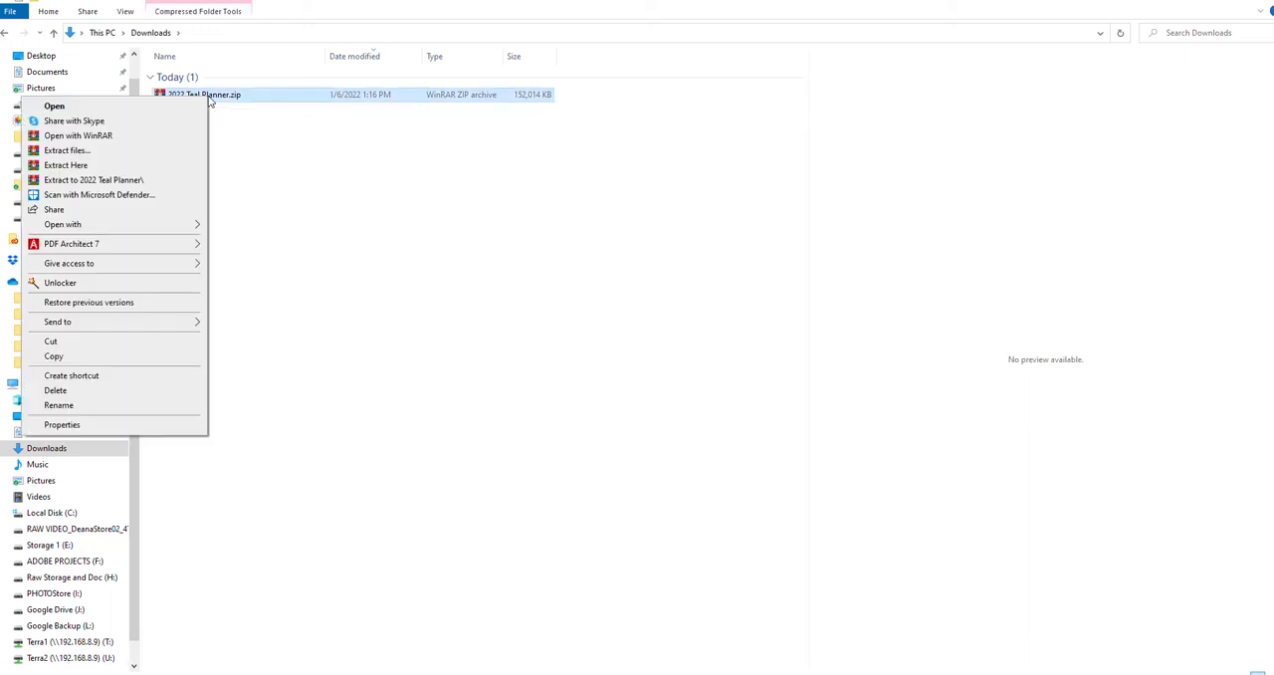
pyautogui.click(155, 166)
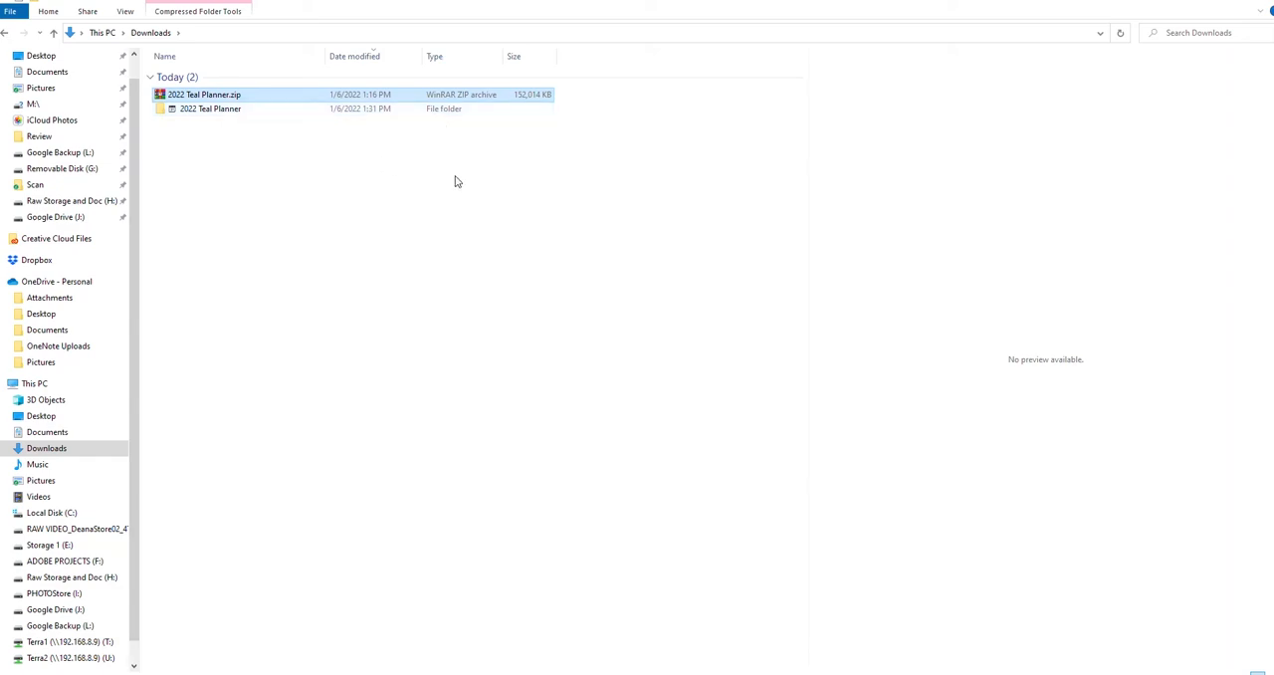
# Switch to the PDF instructions and copy the full OneNote Notebook Importer web address from step 3.
pyautogui.click(1200, 671)
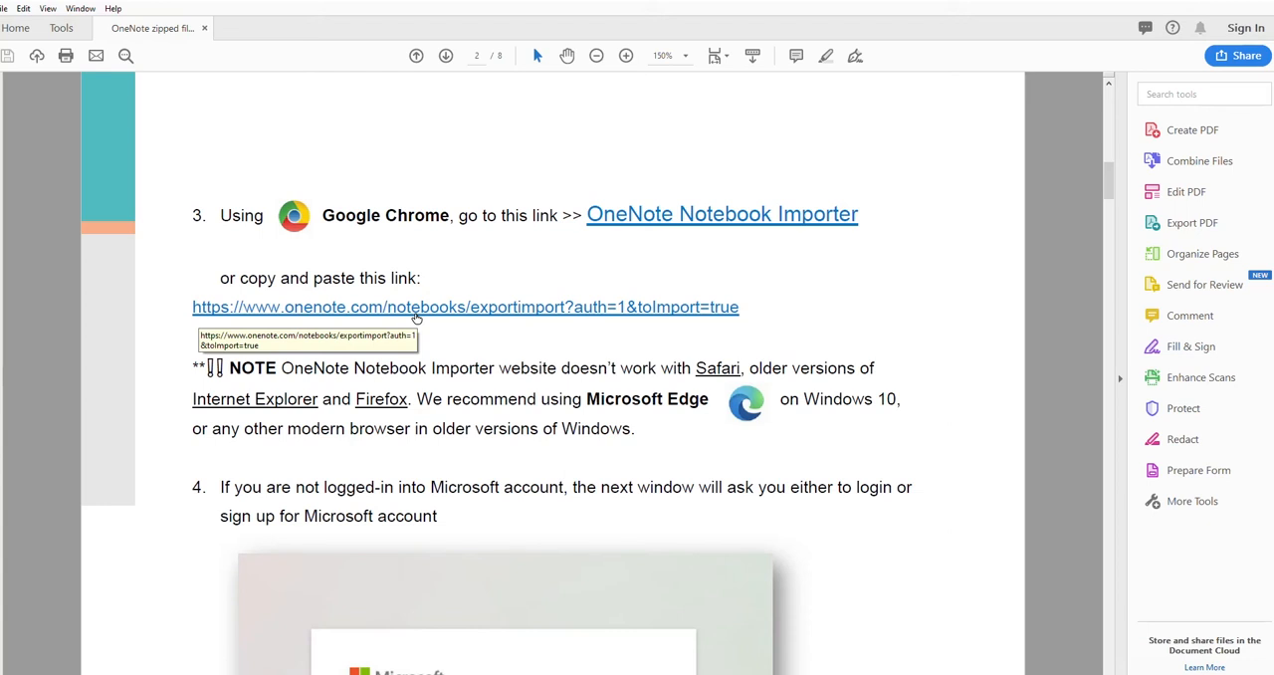
pyautogui.moveTo(749, 306); pyautogui.dragTo(193, 307)
pyautogui.hotkey('ctrl', 'c')
pyautogui.rightClick(220, 310)
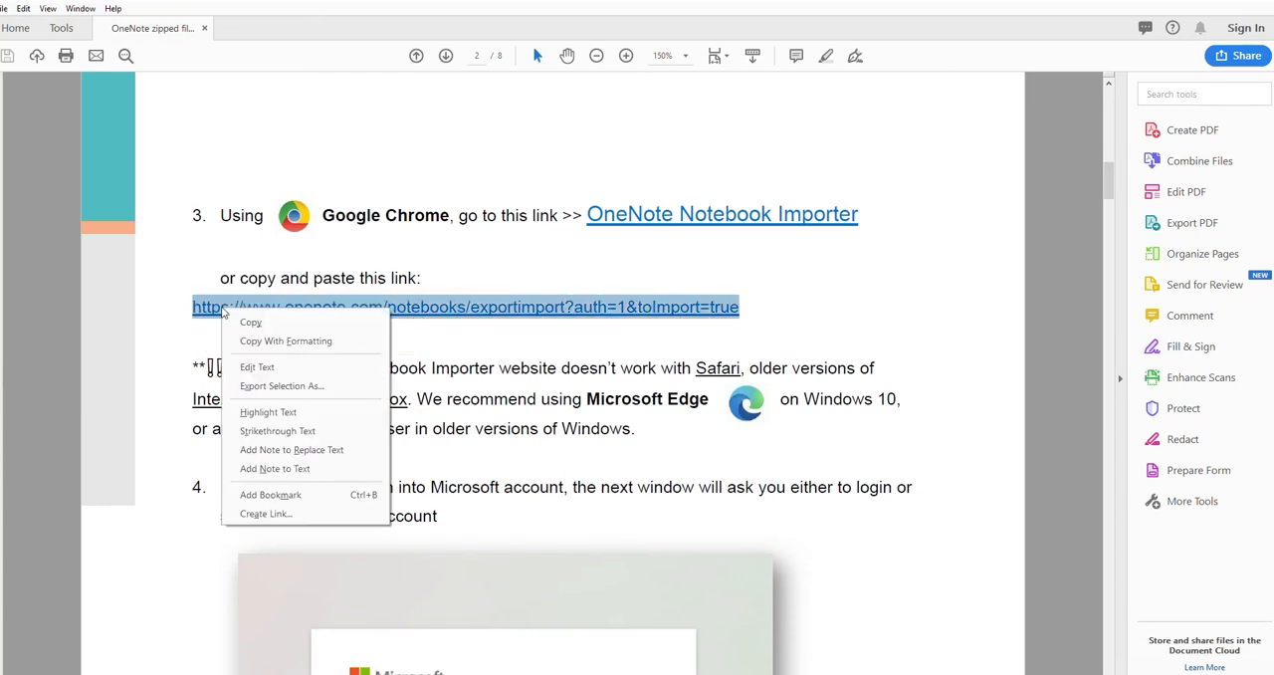
pyautogui.click(268, 327)
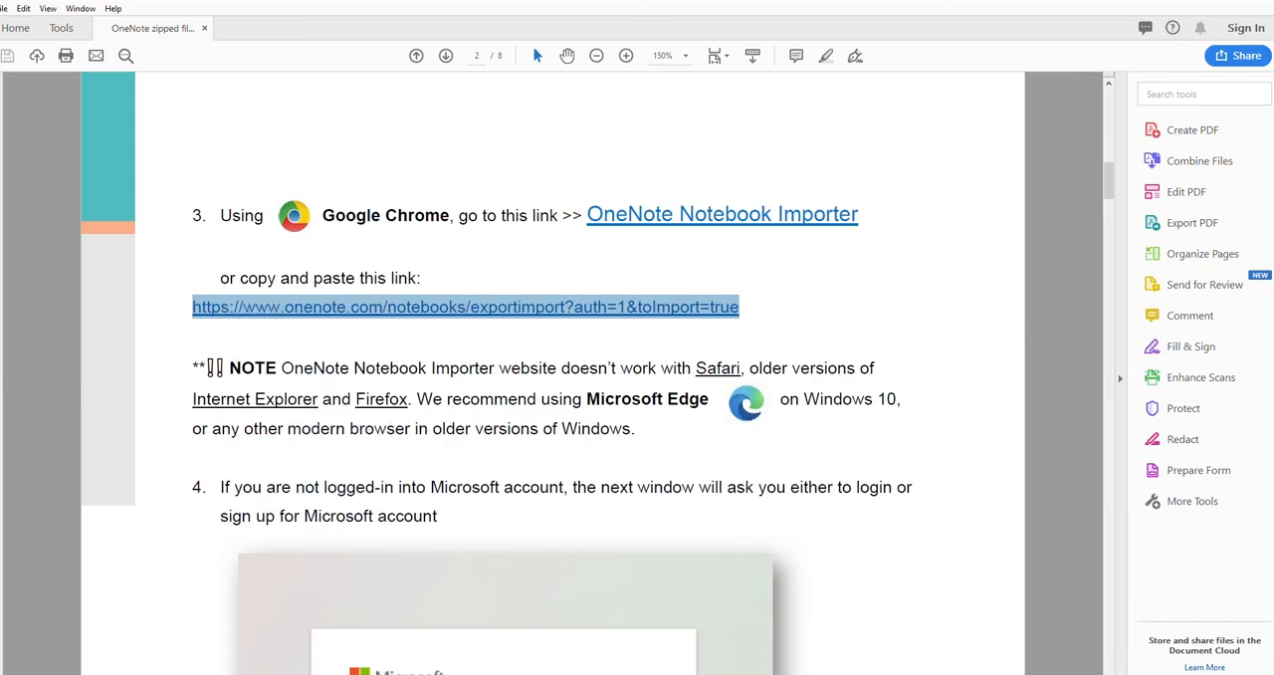
# Switch to Google Chrome and load the copied OneNote Notebook Importer address.
pyautogui.hotkey('alt', 'Tab')
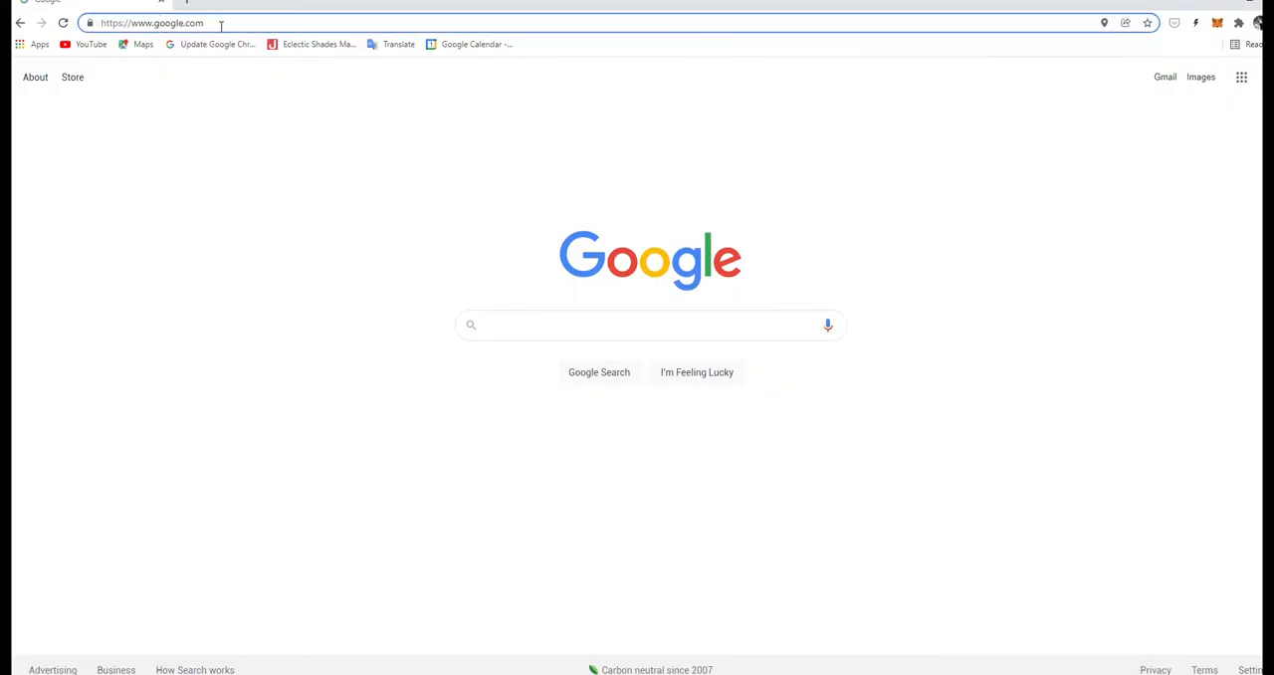
pyautogui.click(219, 23)
pyautogui.hotkey('ctrl', 'v')
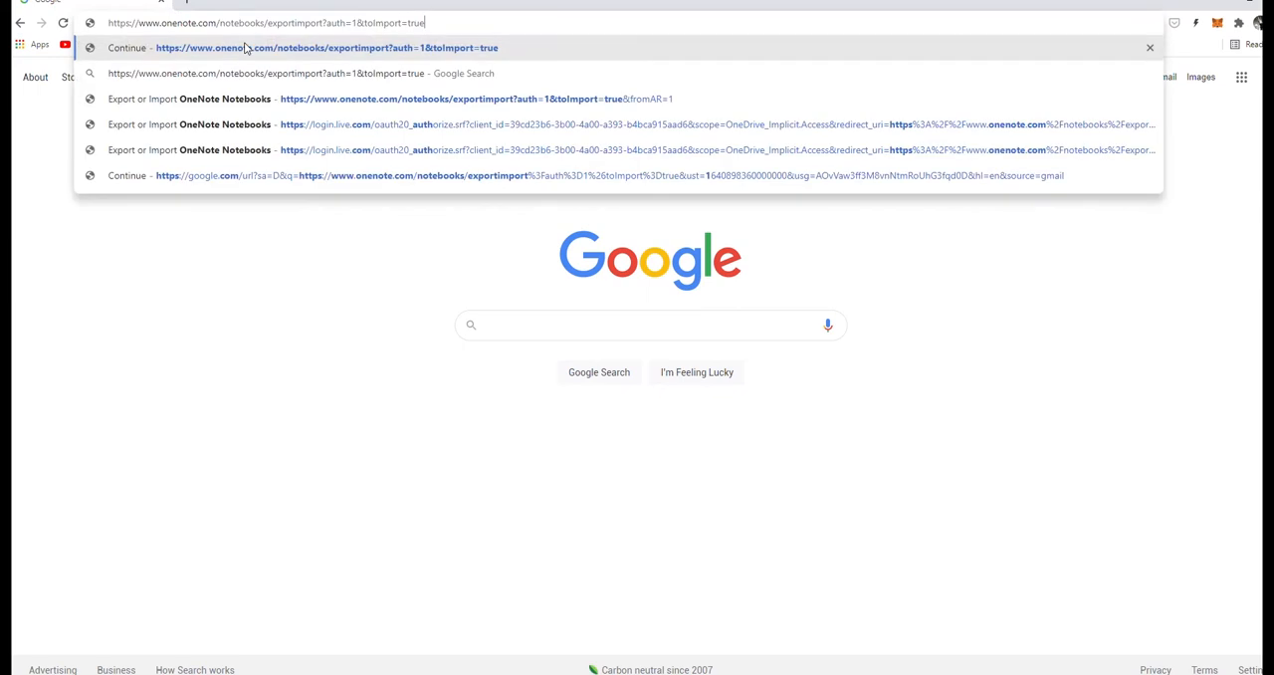
pyautogui.press('Return')
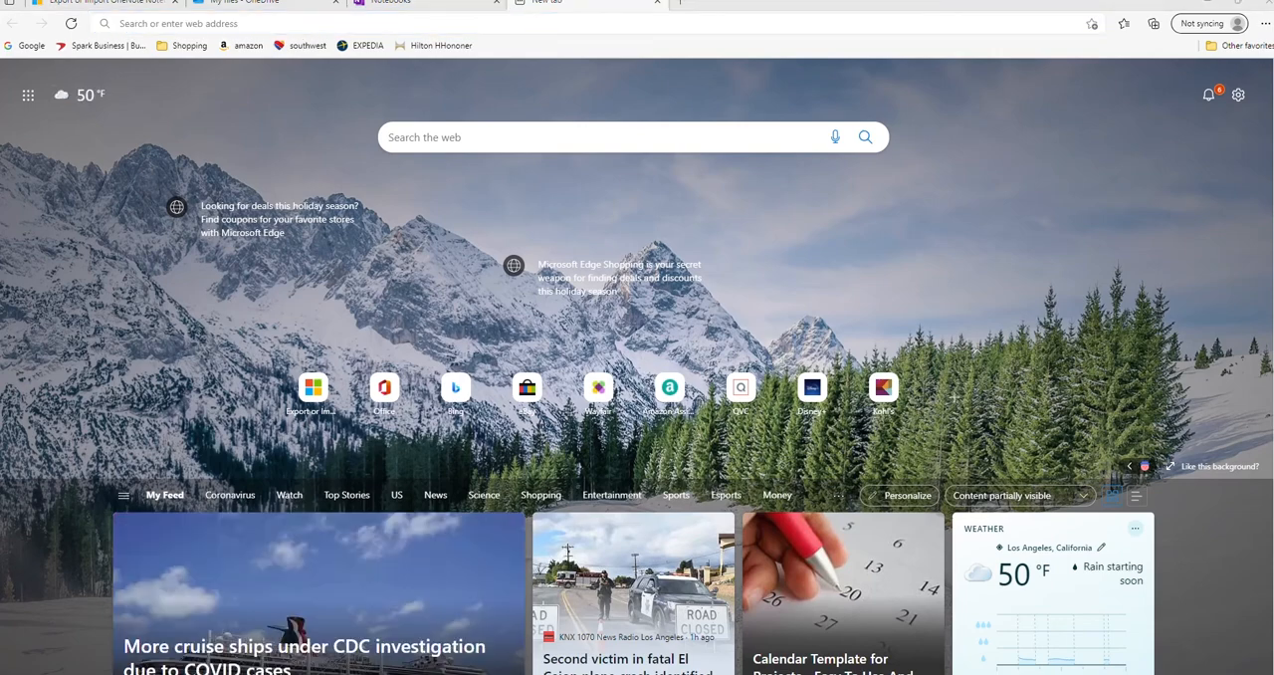
# Load the copied OneNote importer address in the blank Microsoft Edge page.
pyautogui.click(171, 22)
pyautogui.hotkey('ctrl', 'v')
pyautogui.press('Return')
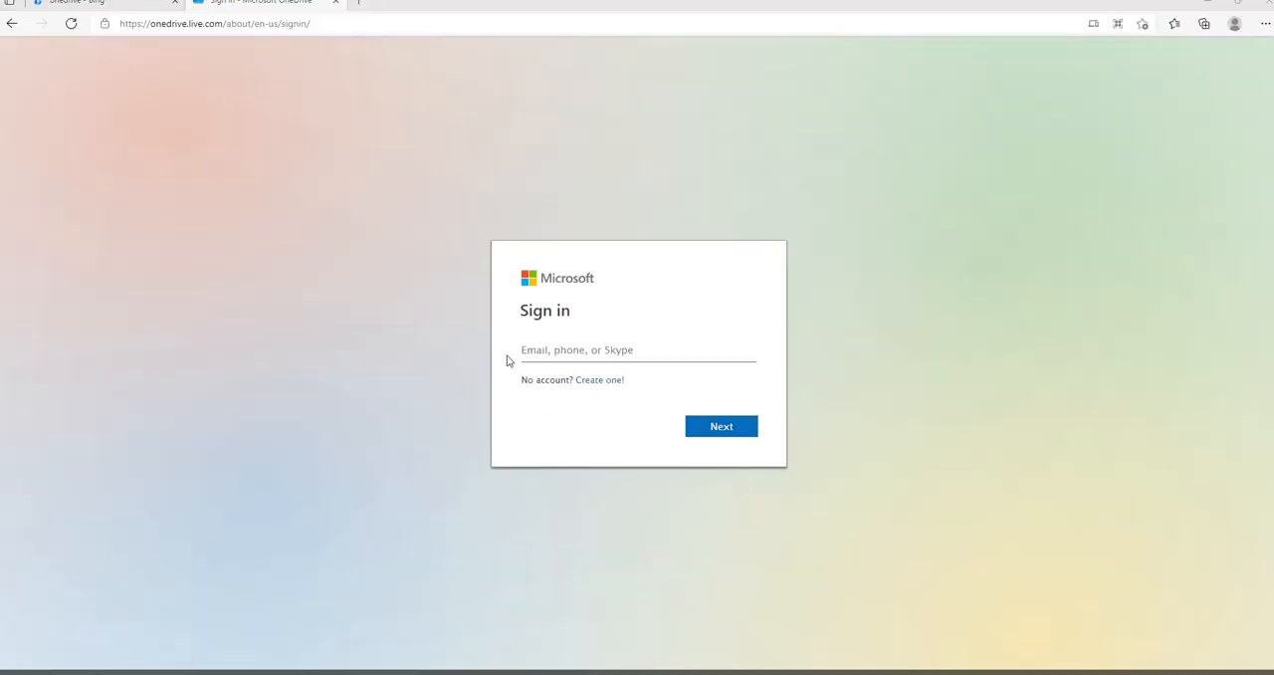
# Enter the account e-mail on the Microsoft sign-in page and continue to the password request.
pyautogui.click(525, 350)
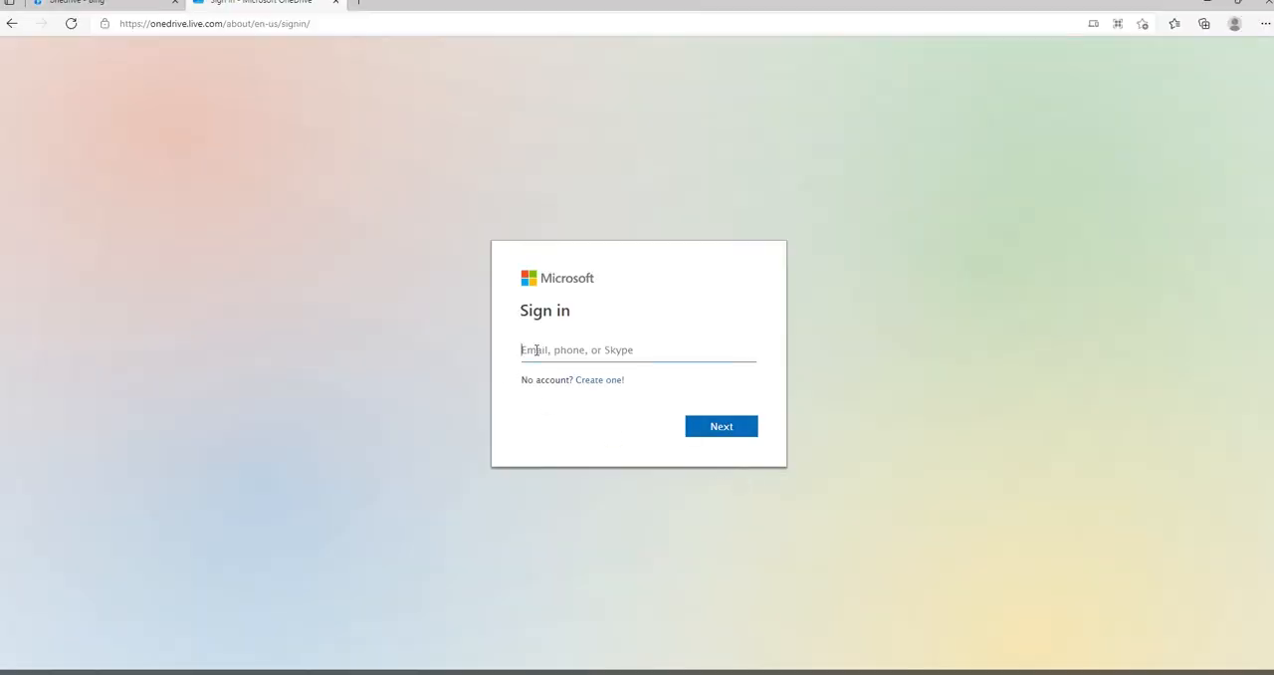
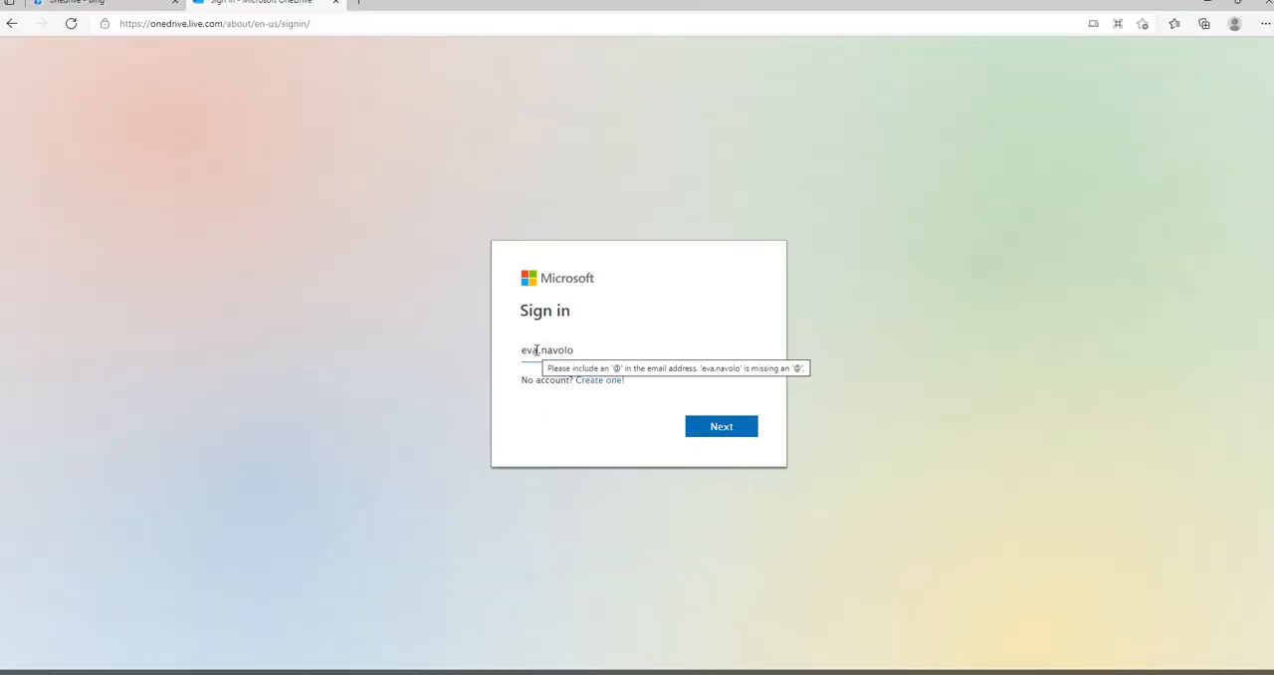
pyautogui.press('Tab')
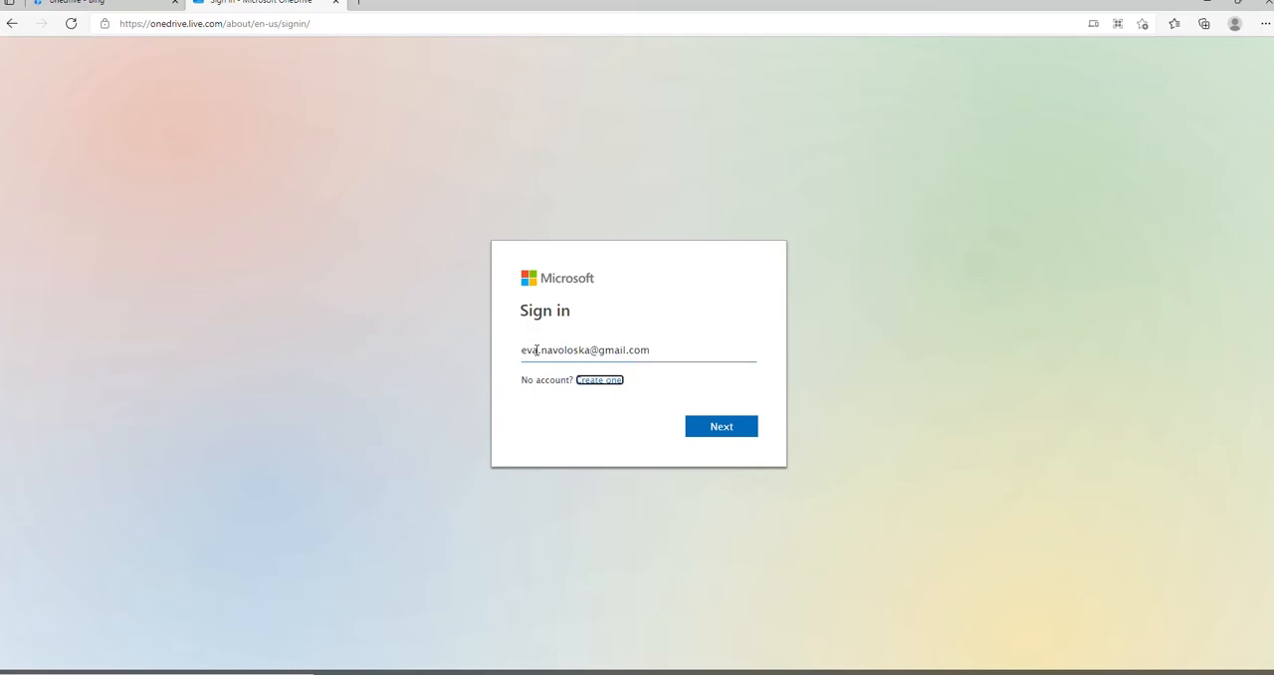
pyautogui.click(723, 437)
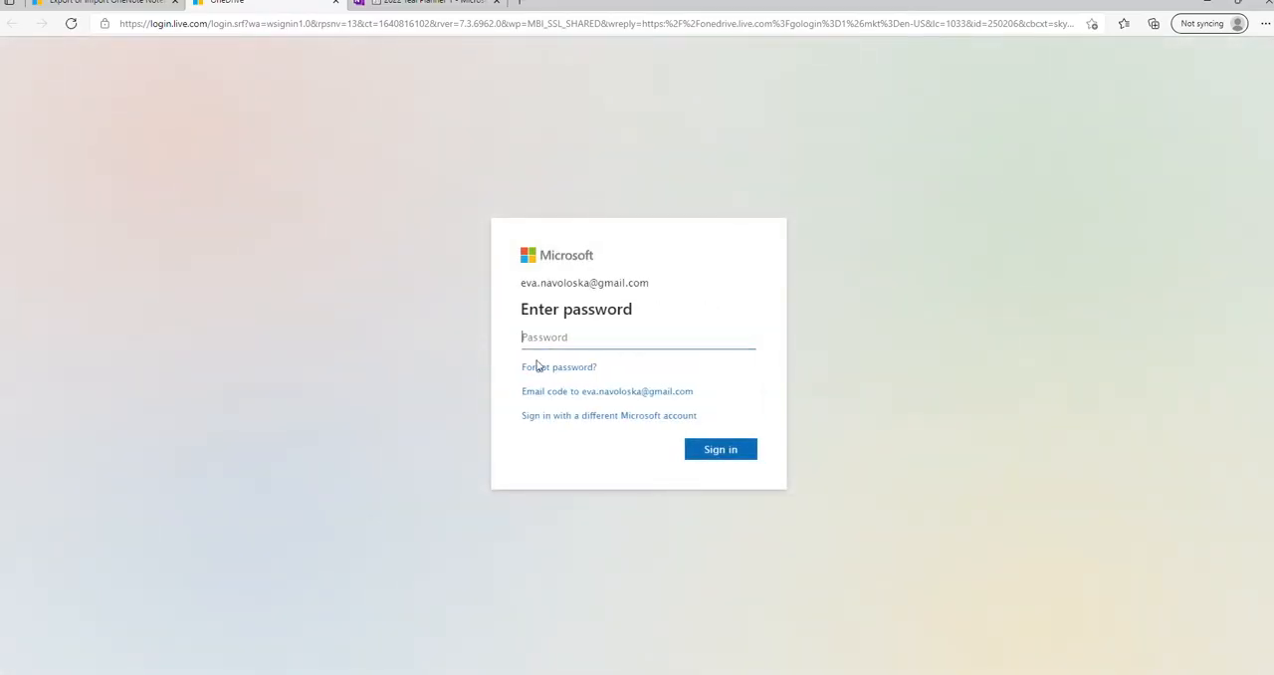
# Enter the account password, sign in to the Microsoft account, save the password in the browser and choose to stay signed in.
pyautogui.write('••••••••••••••••')
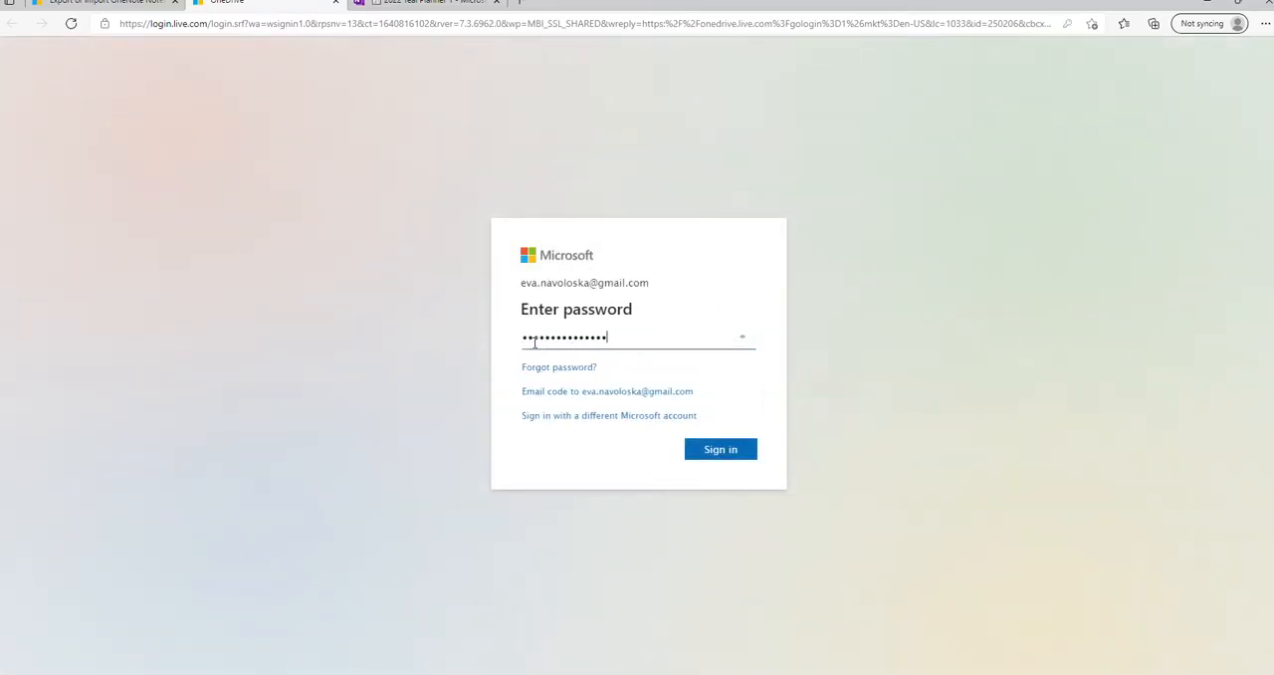
pyautogui.click(713, 450)
pyautogui.click(938, 263)
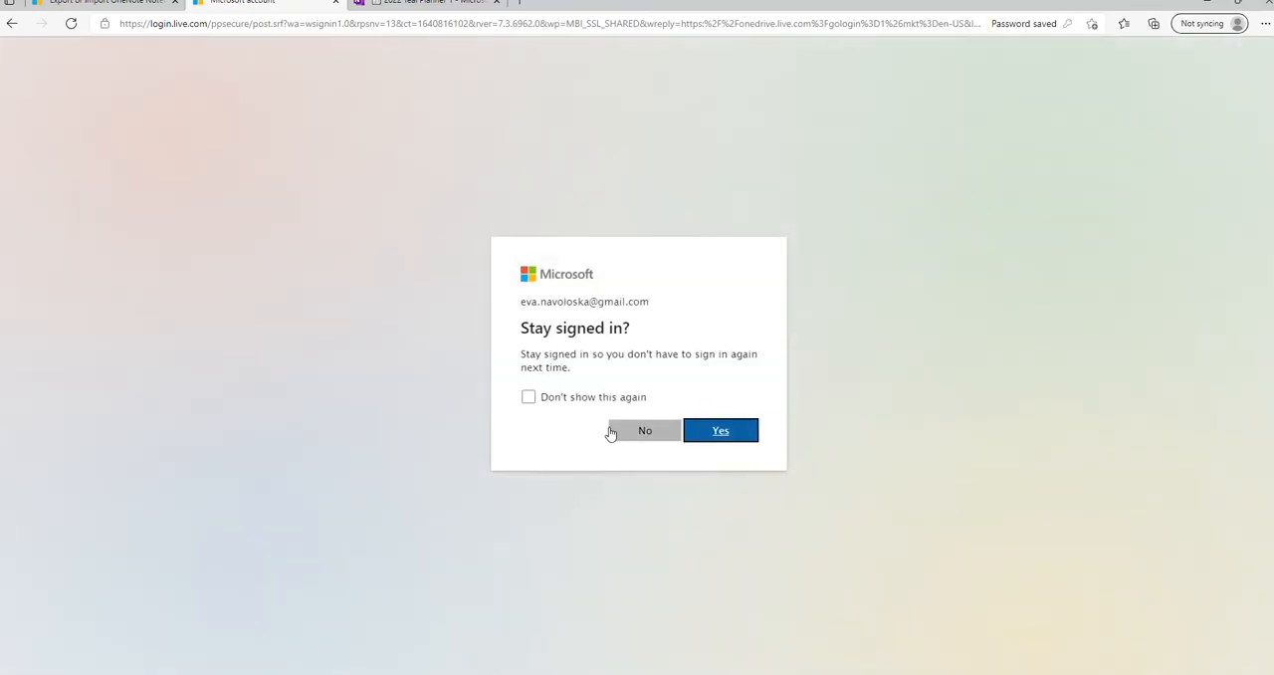
pyautogui.click(726, 442)
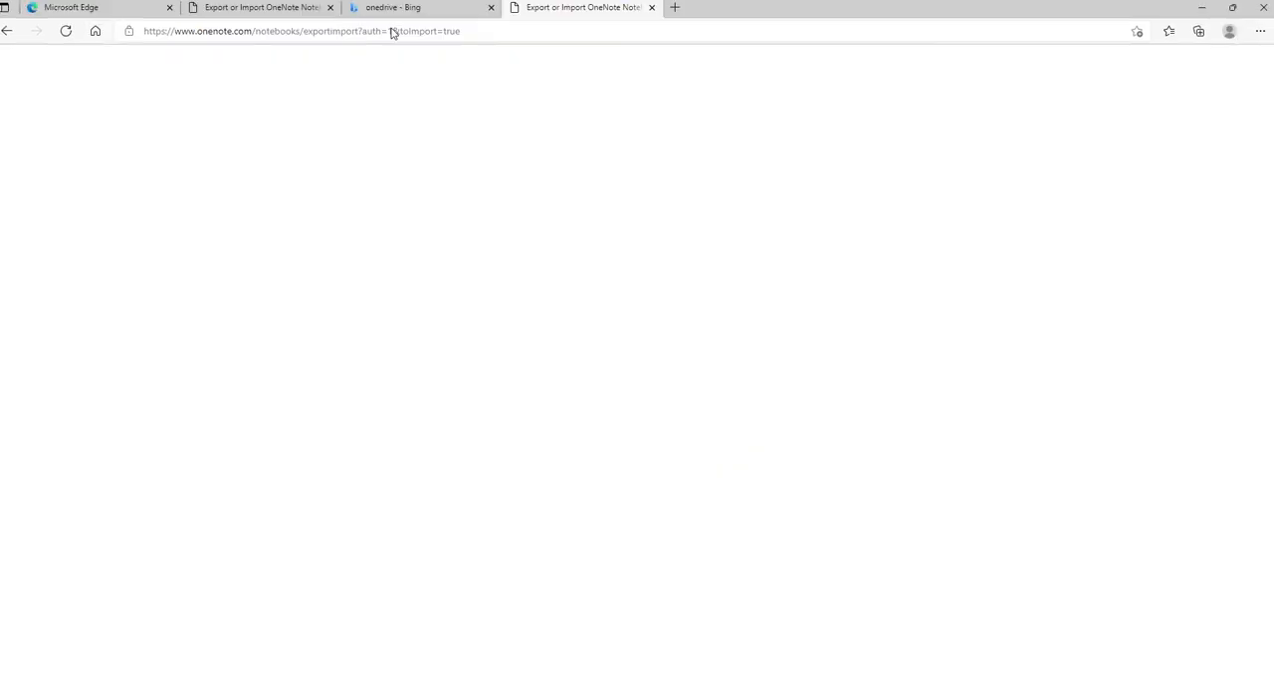
# Import the extracted 2022 Teal Planner folder from Downloads into OneDrive and approve uploading all its files.
pyautogui.click(618, 279)
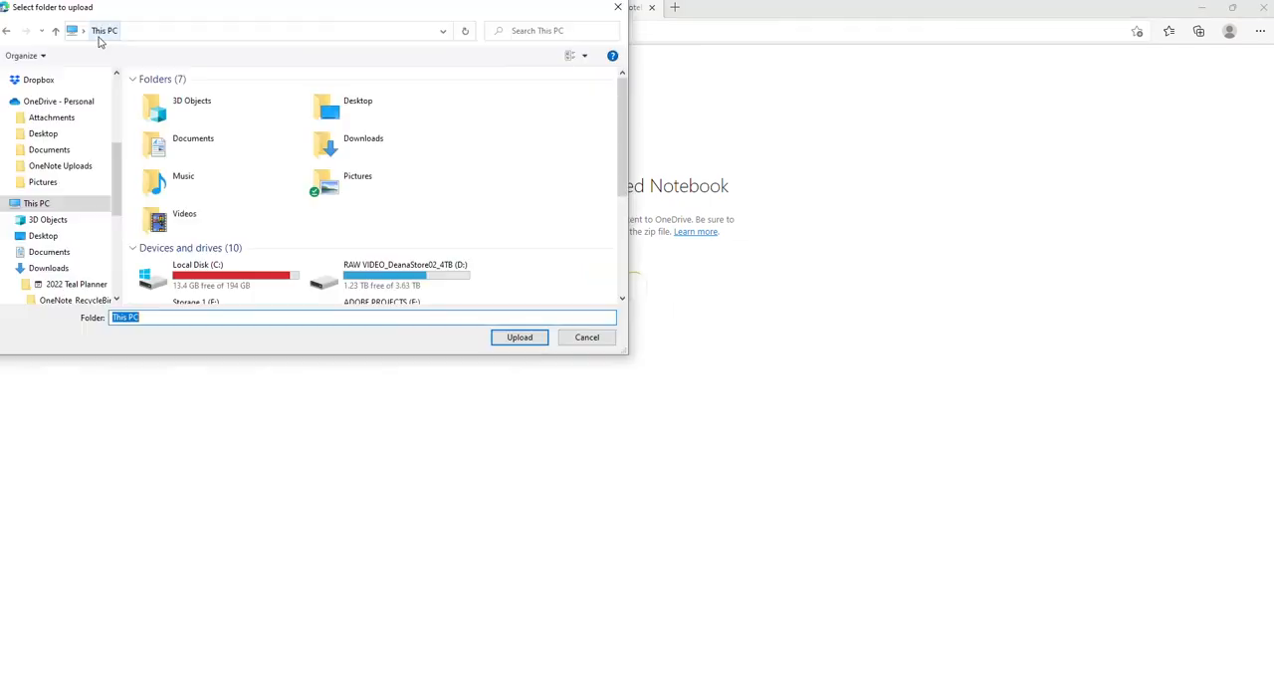
pyautogui.click(360, 144)
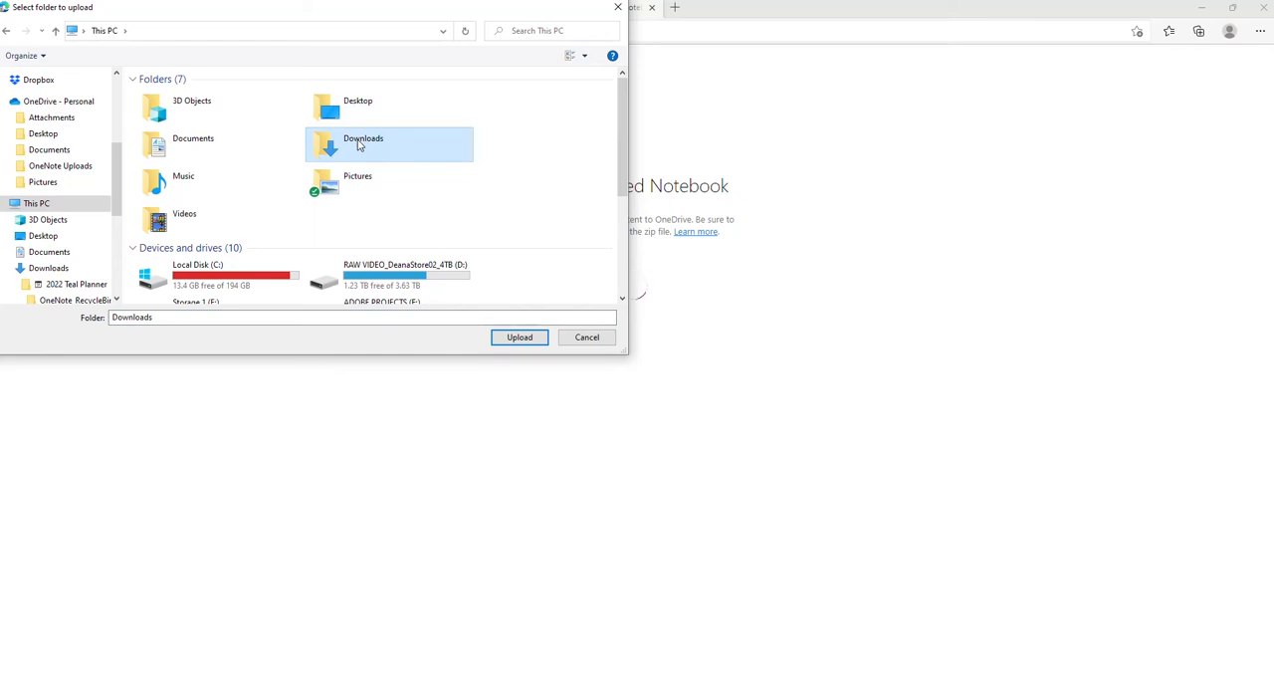
pyautogui.doubleClick(360, 144)
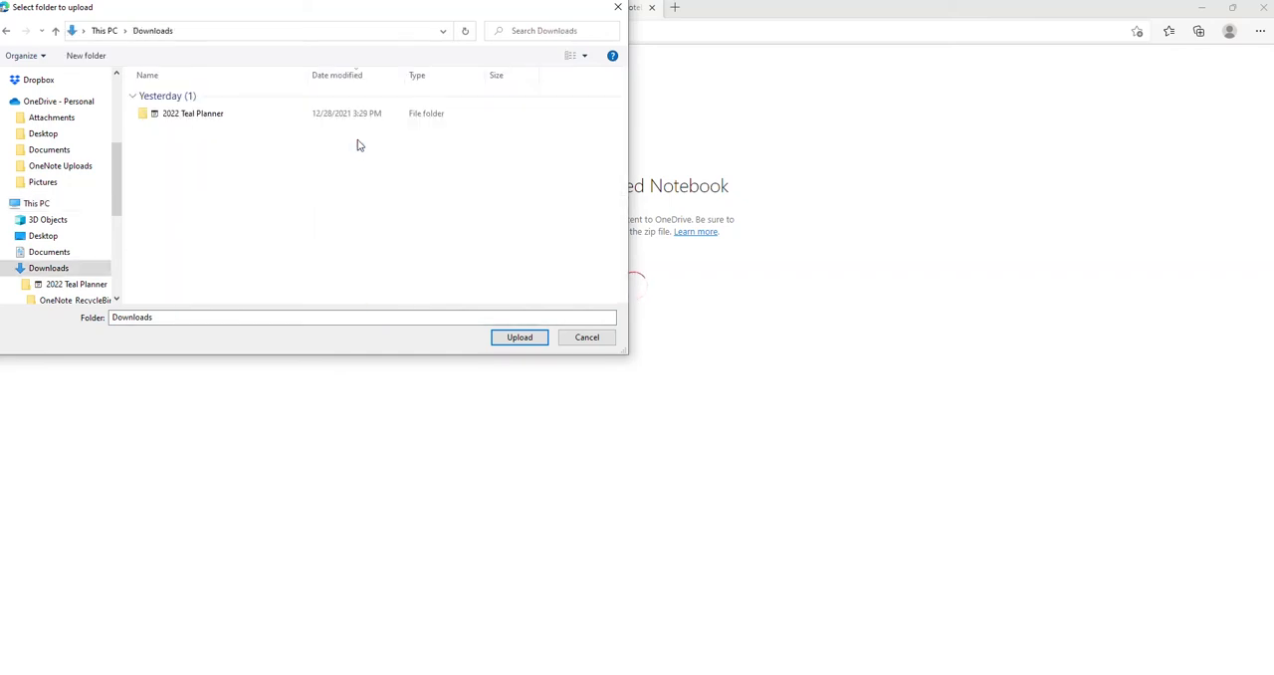
pyautogui.click(175, 115)
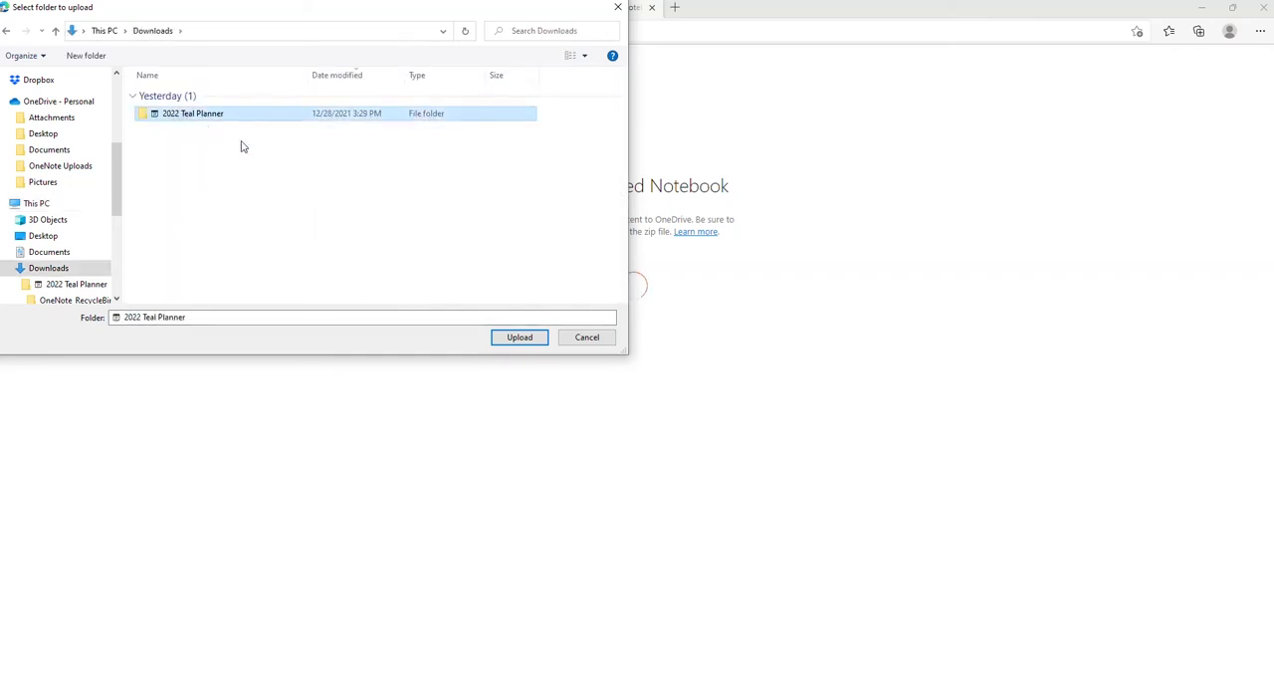
pyautogui.click(535, 340)
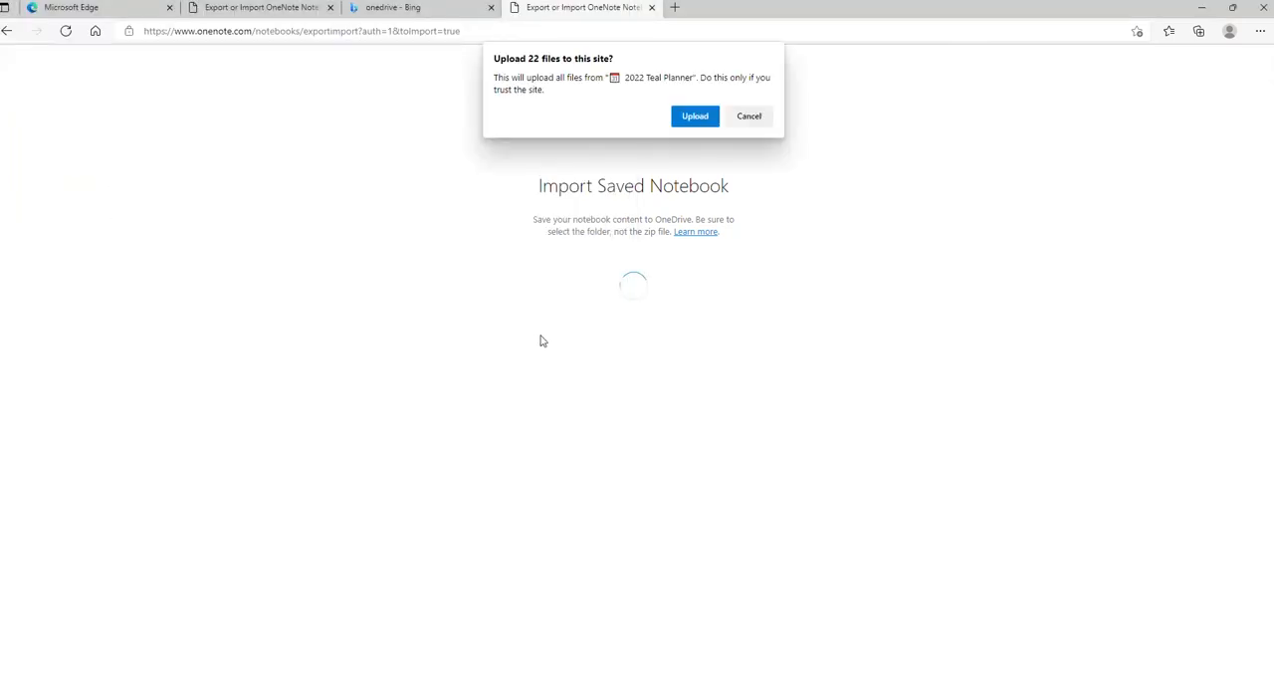
pyautogui.click(689, 121)
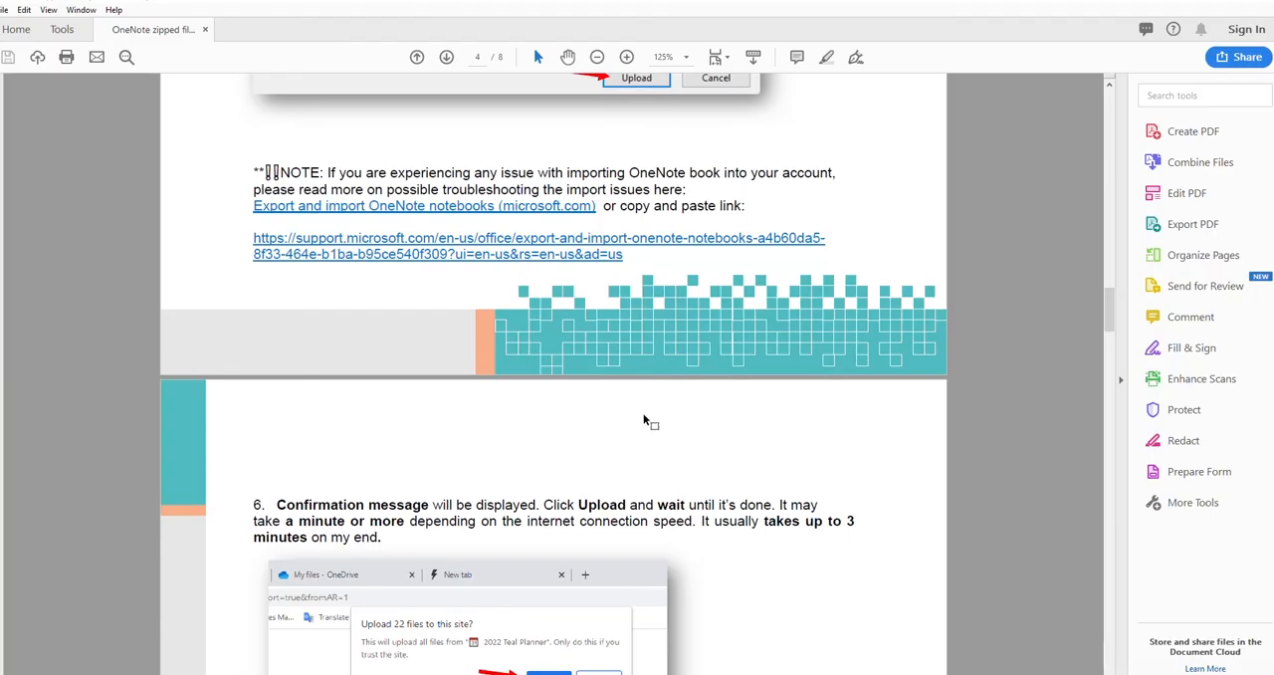
# Follow the Microsoft support link in the PDF instructions for troubleshooting notebook import issues.
pyautogui.click(537, 240)
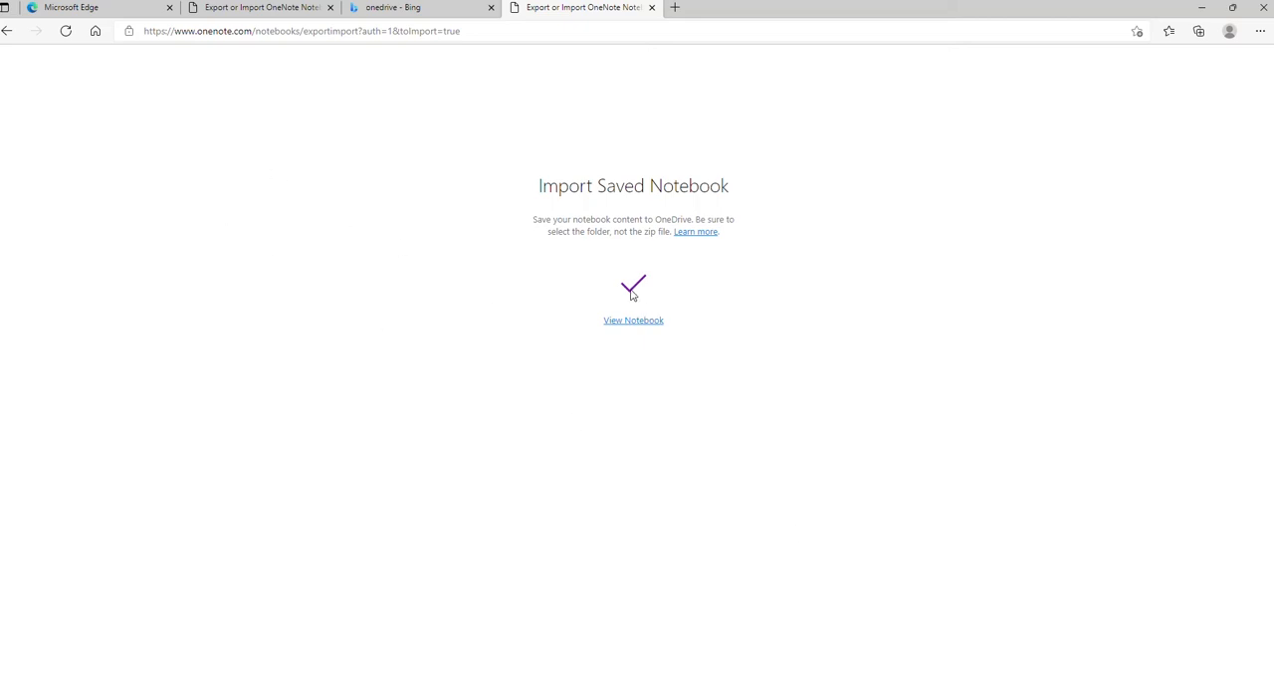
# Open the imported notebook in OneNote online and view its INDEX page and its YEAR and January sections.
pyautogui.click(627, 323)
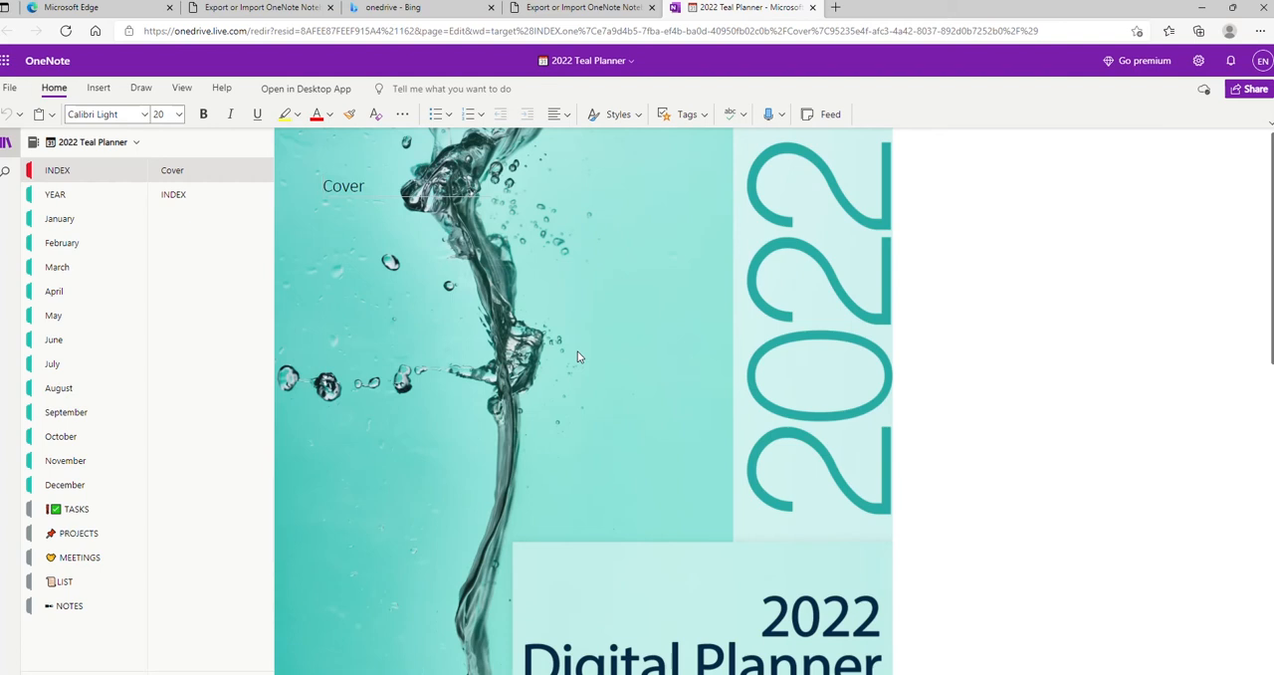
pyautogui.click(196, 196)
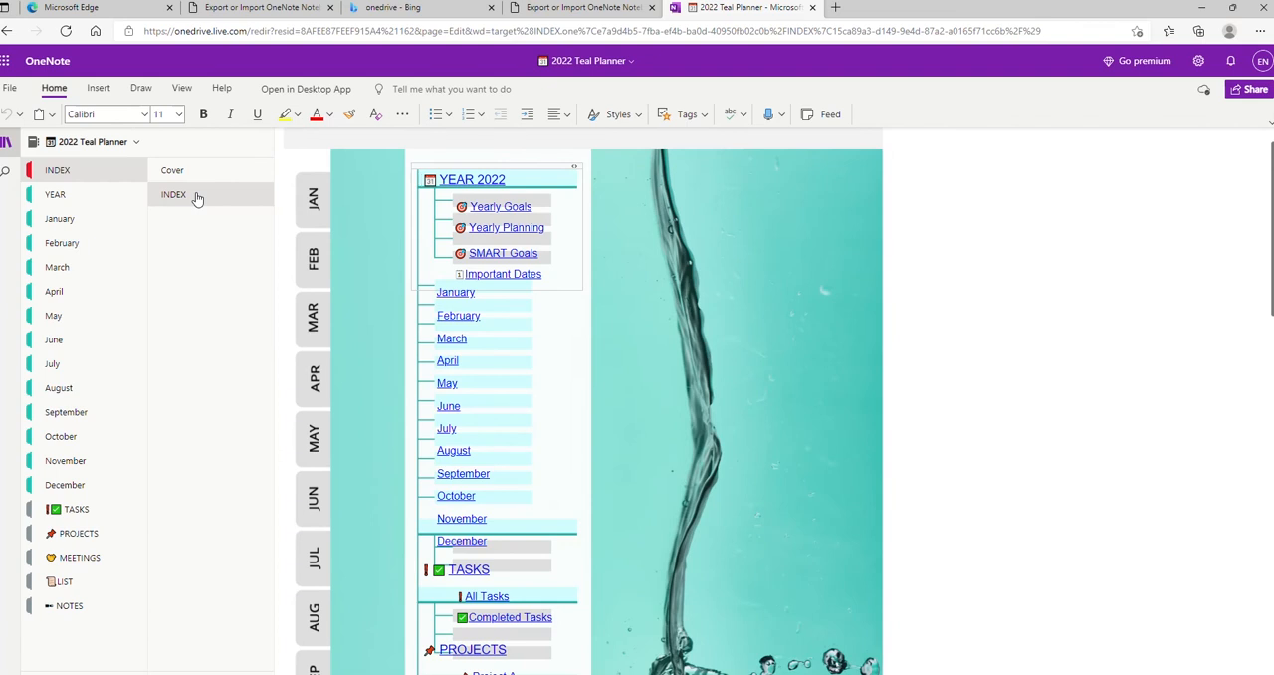
pyautogui.click(73, 195)
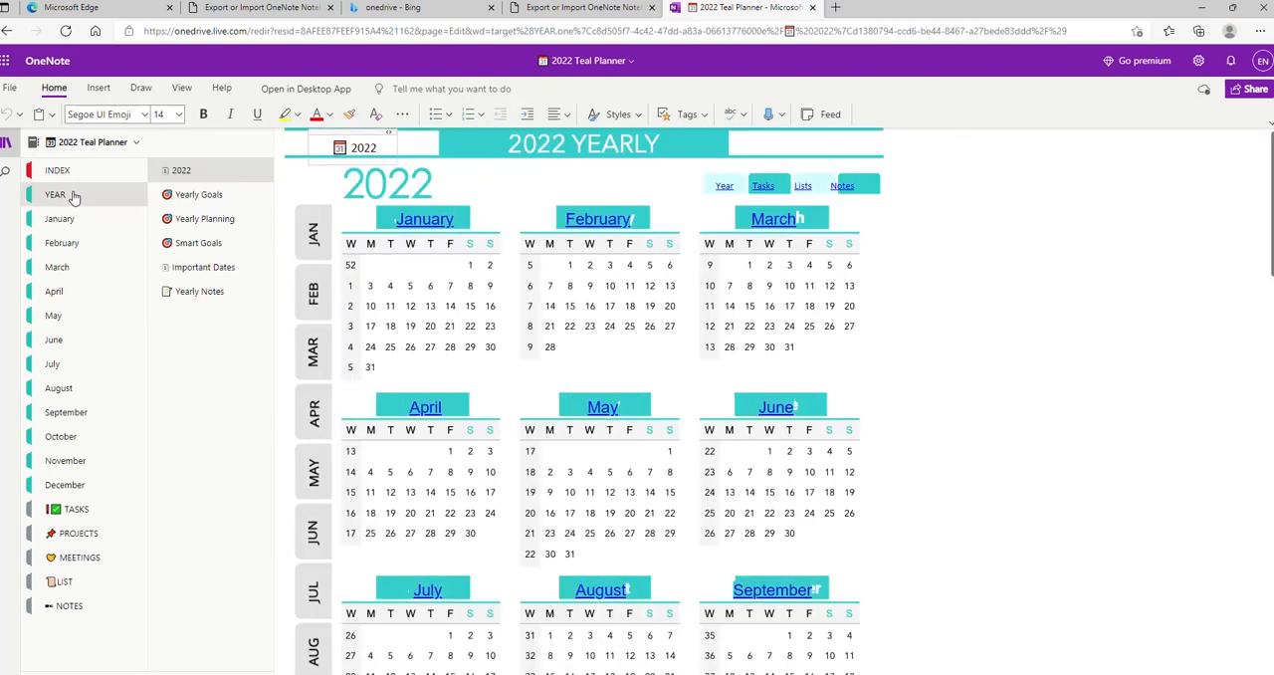
pyautogui.click(185, 197)
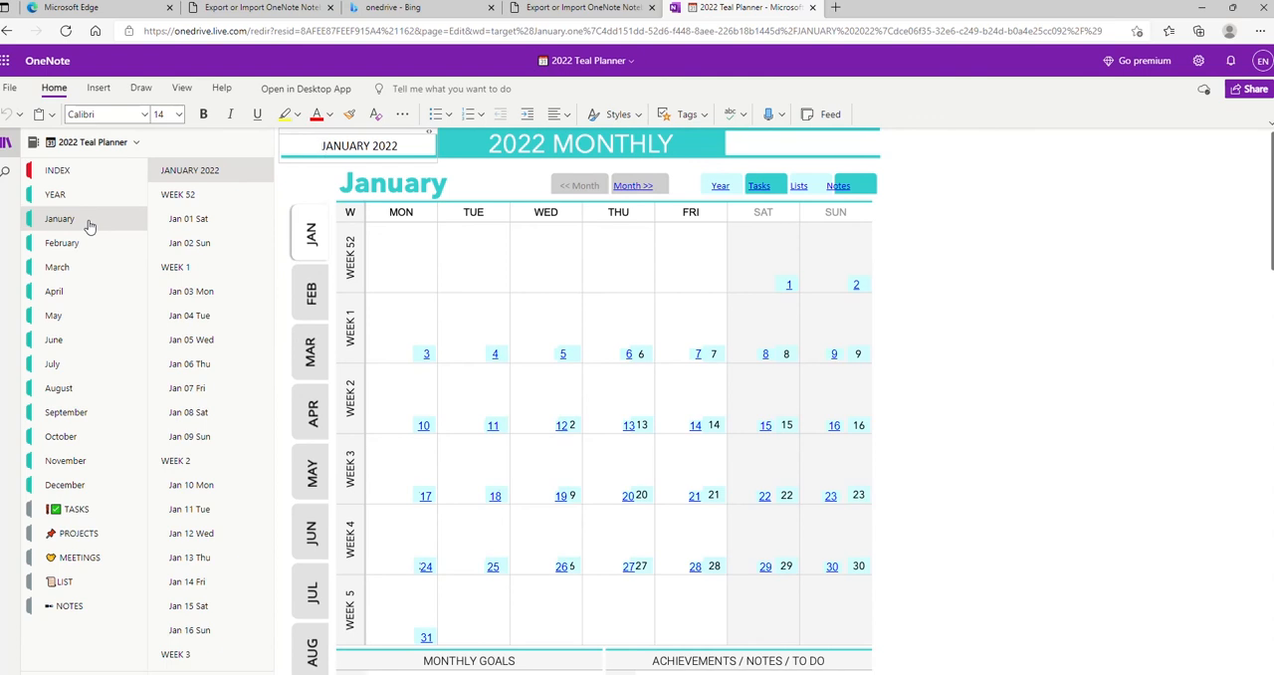
# Open the notebook in the OneNote for Windows 10 desktop app and view its Cover and INDEX pages.
pyautogui.click(319, 89)
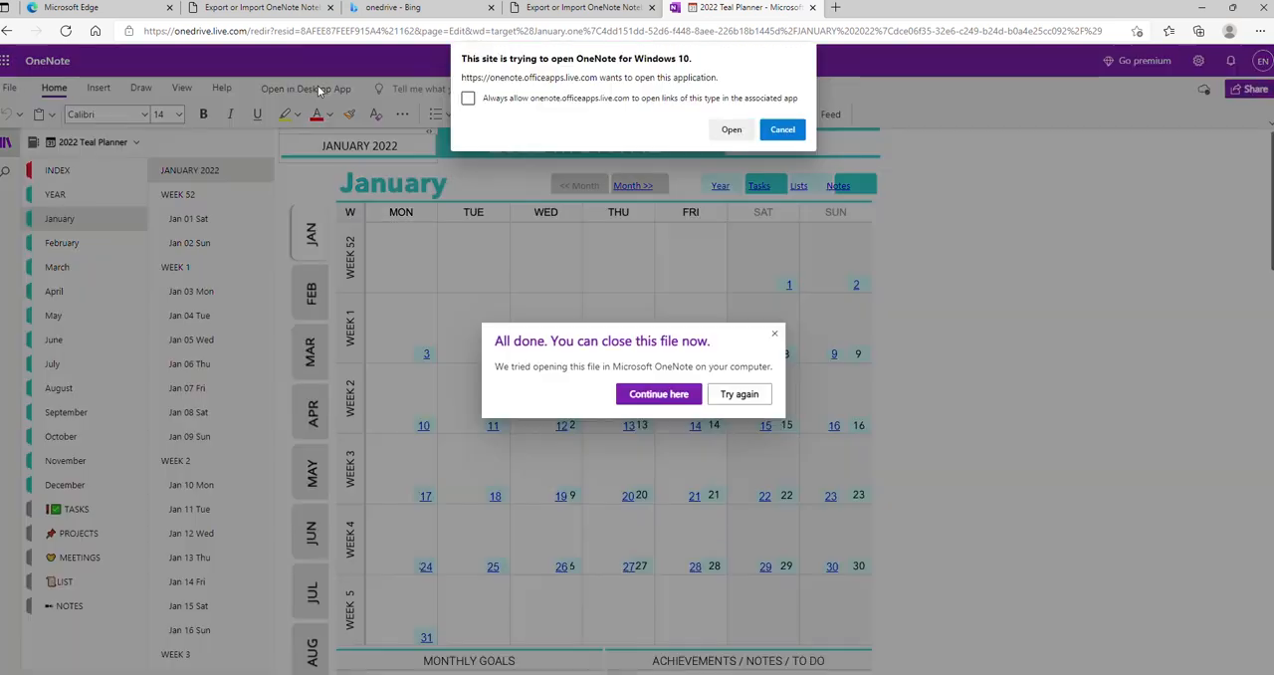
pyautogui.click(727, 130)
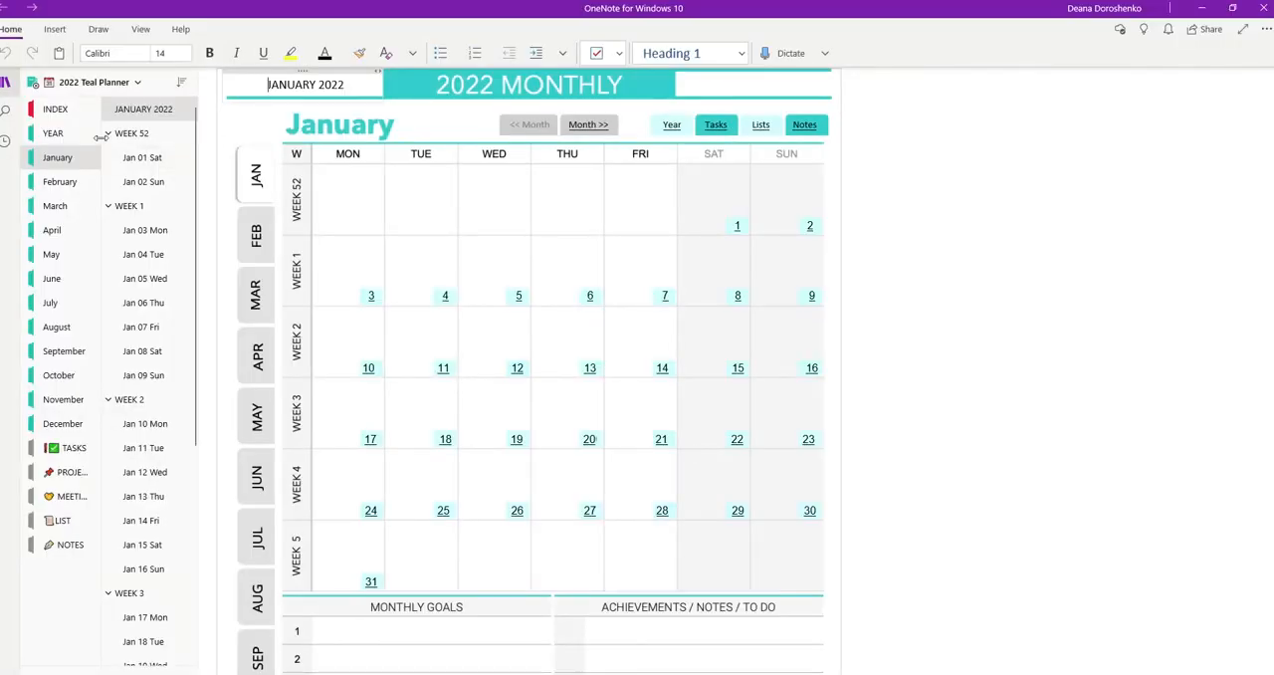
pyautogui.click(58, 112)
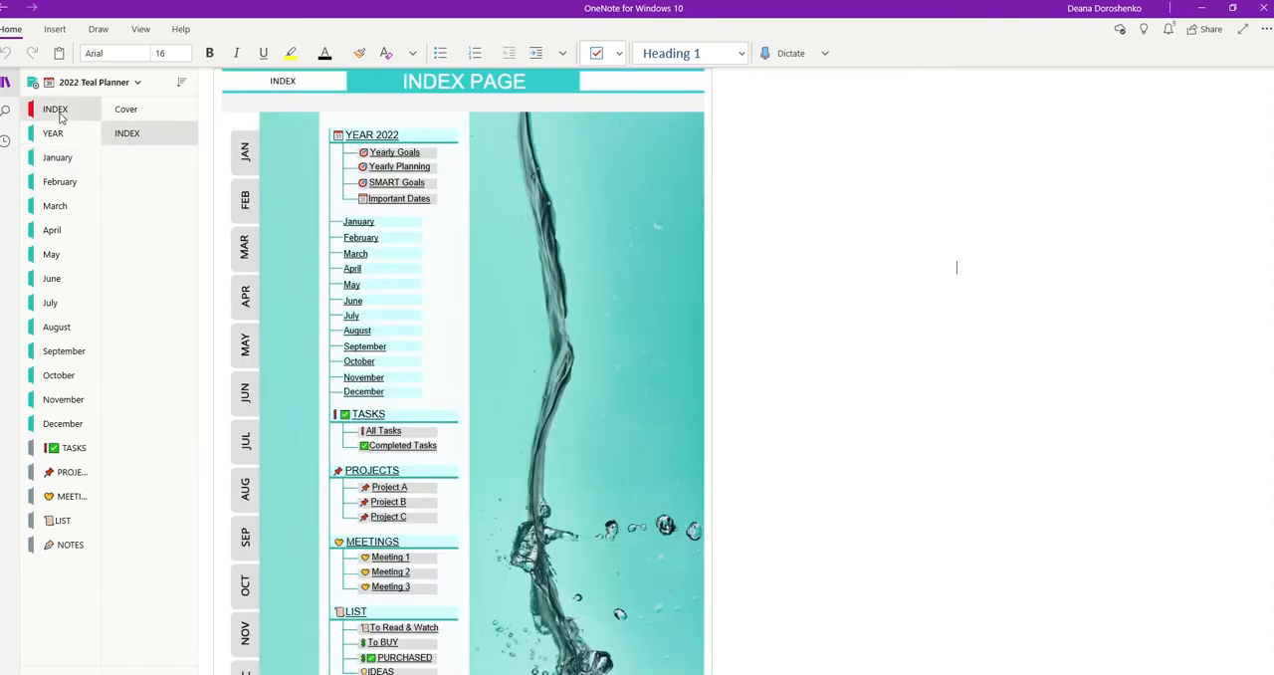
pyautogui.click(126, 110)
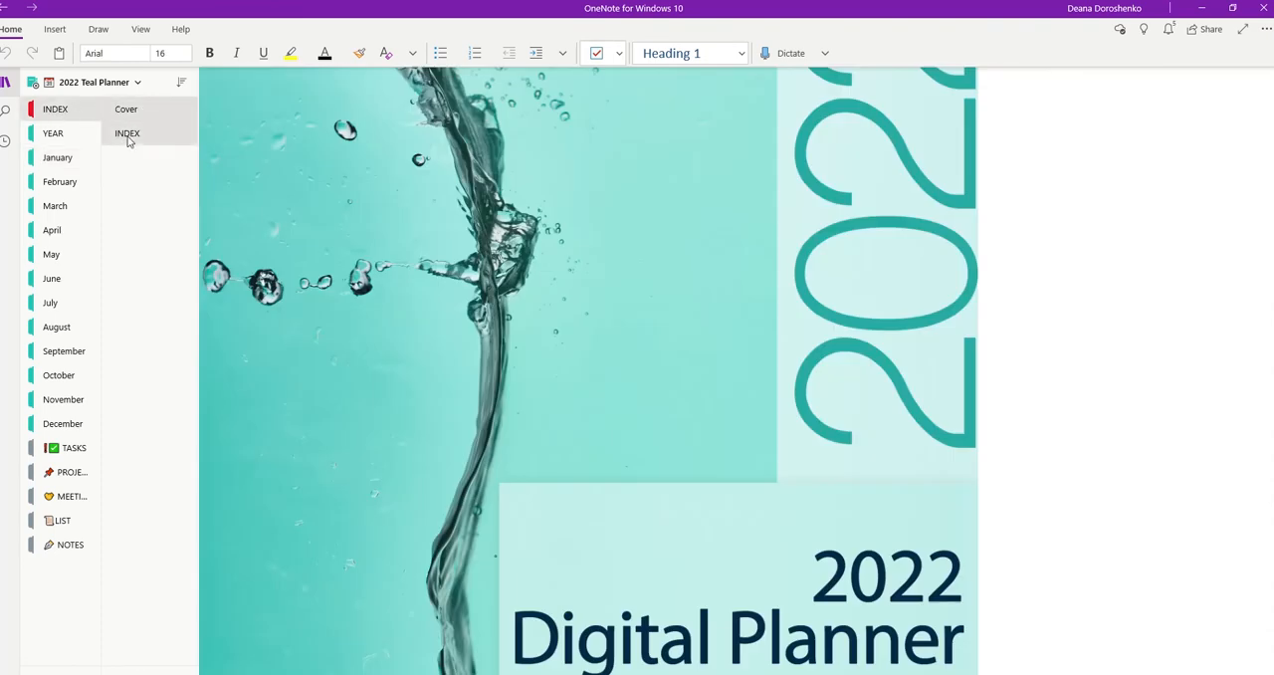
pyautogui.click(127, 135)
# View the 2022, Yearly Goals and Yearly Planning pages in the planner's YEAR section.
pyautogui.hotkey('ctrl', 'Tab')
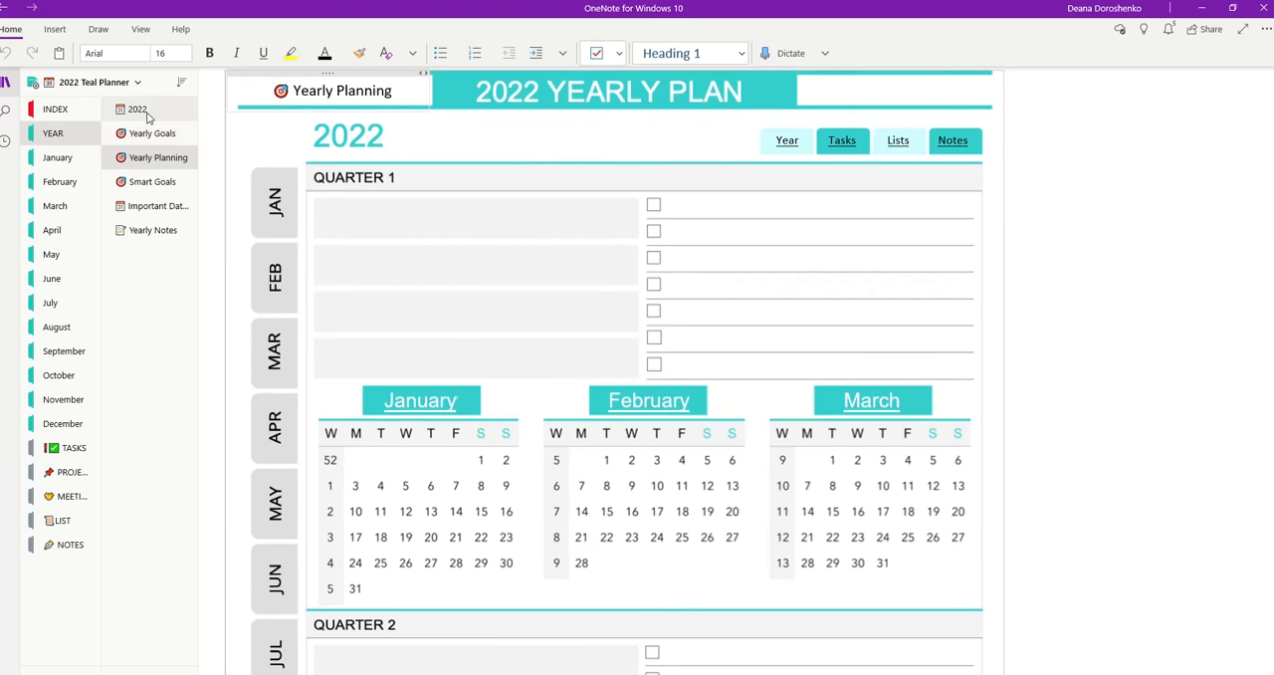
pyautogui.click(145, 116)
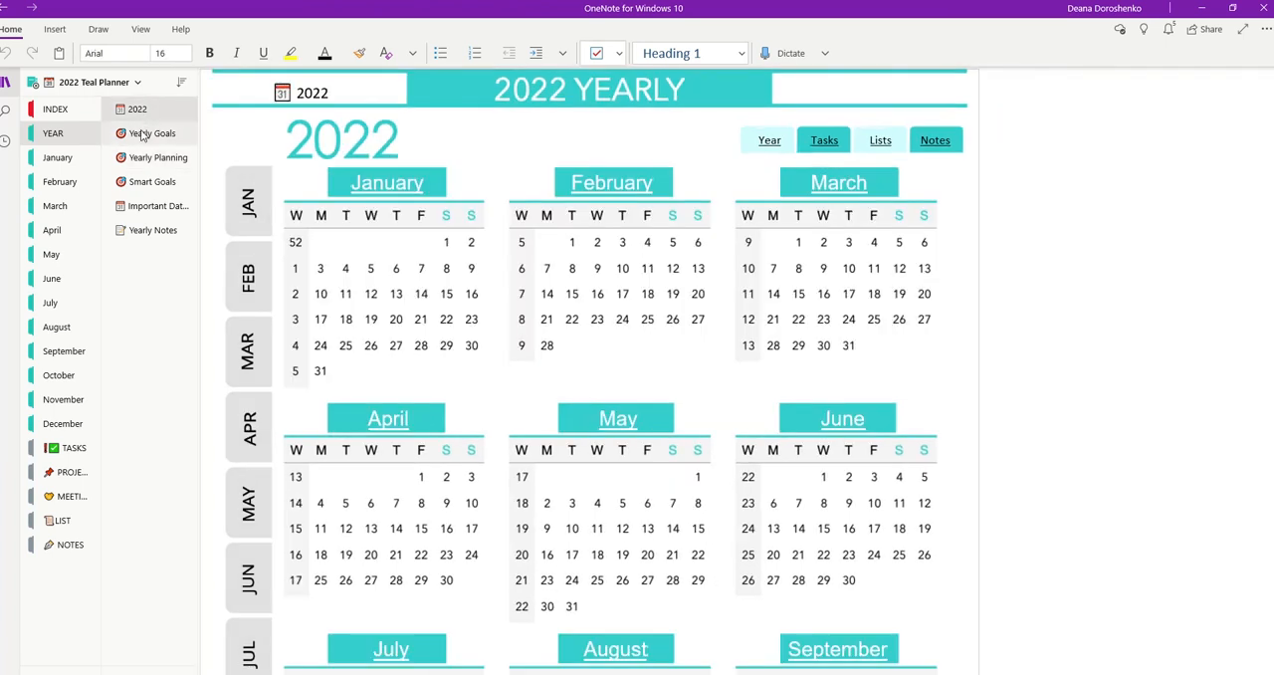
pyautogui.click(145, 136)
pyautogui.click(143, 161)
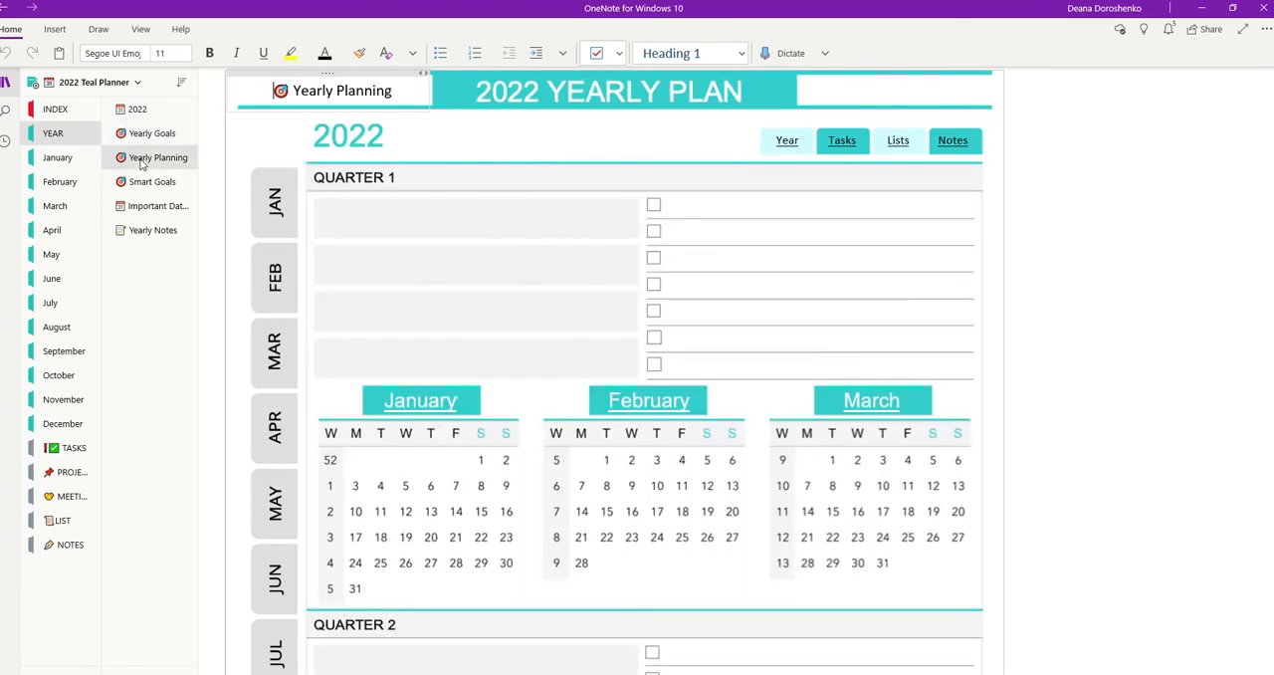
# View the January, February, PROJECTS and MEETINGS sections of the planner and return to the INDEX section.
pyautogui.click(56, 159)
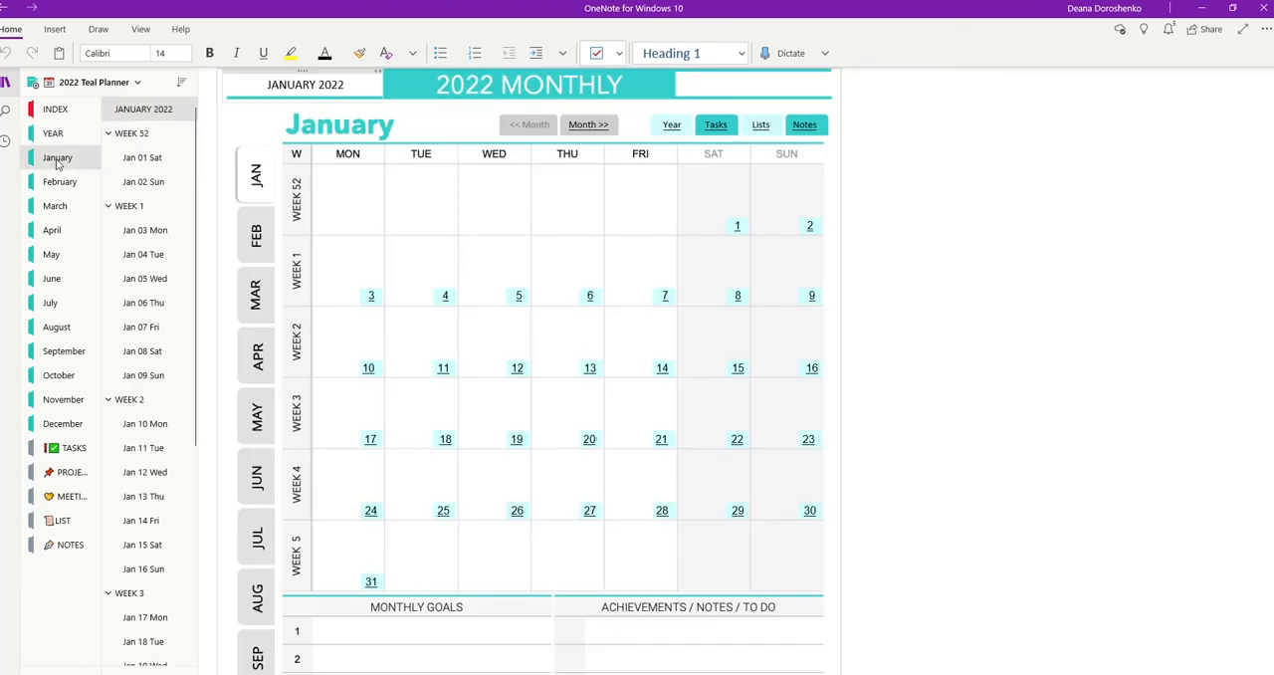
pyautogui.click(54, 182)
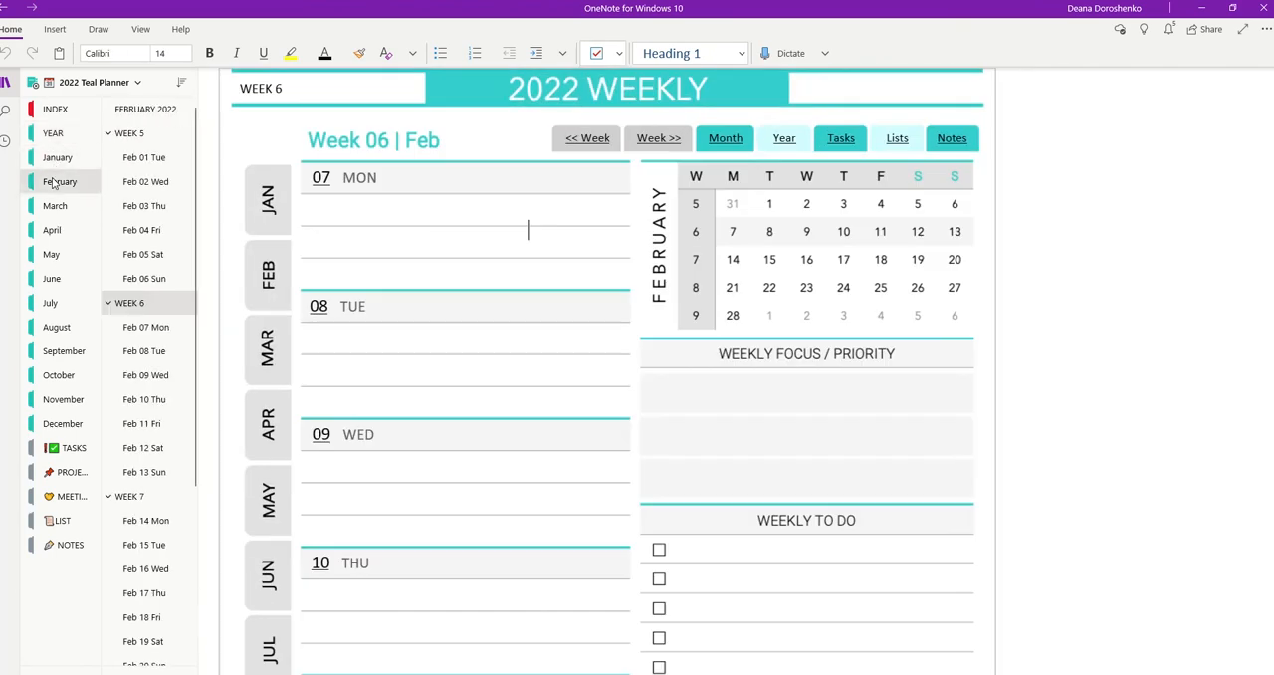
pyautogui.click(72, 474)
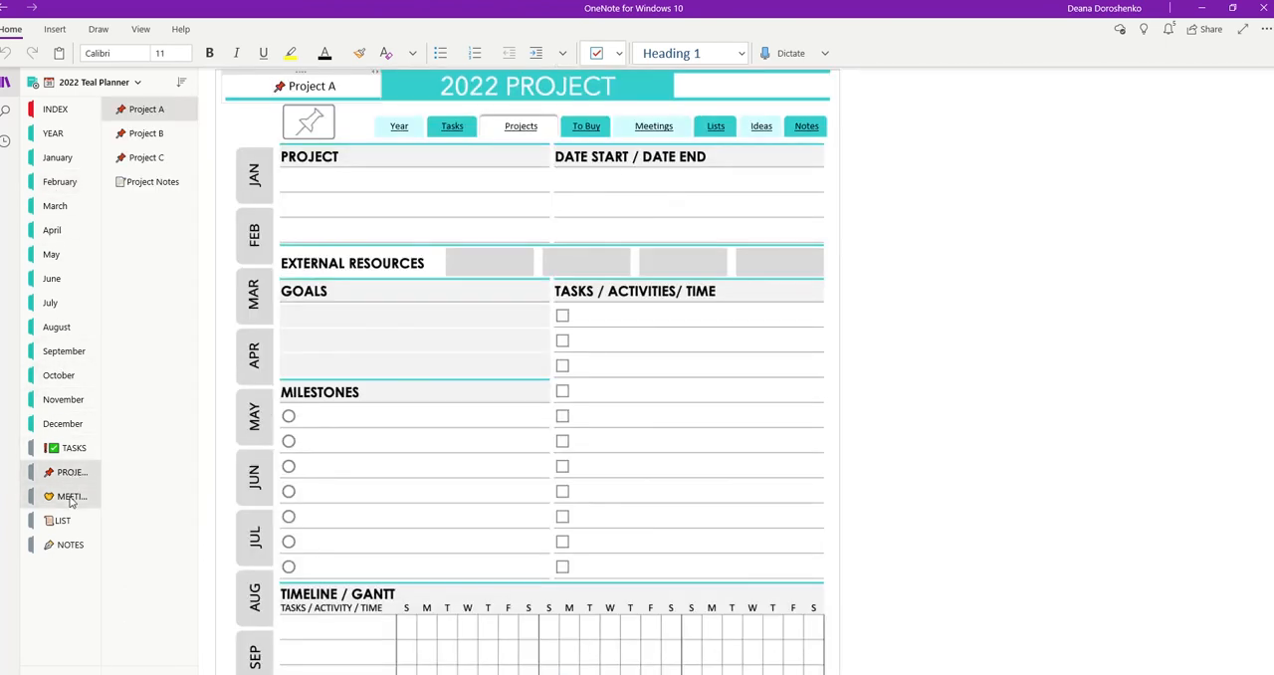
pyautogui.click(70, 495)
pyautogui.click(48, 118)
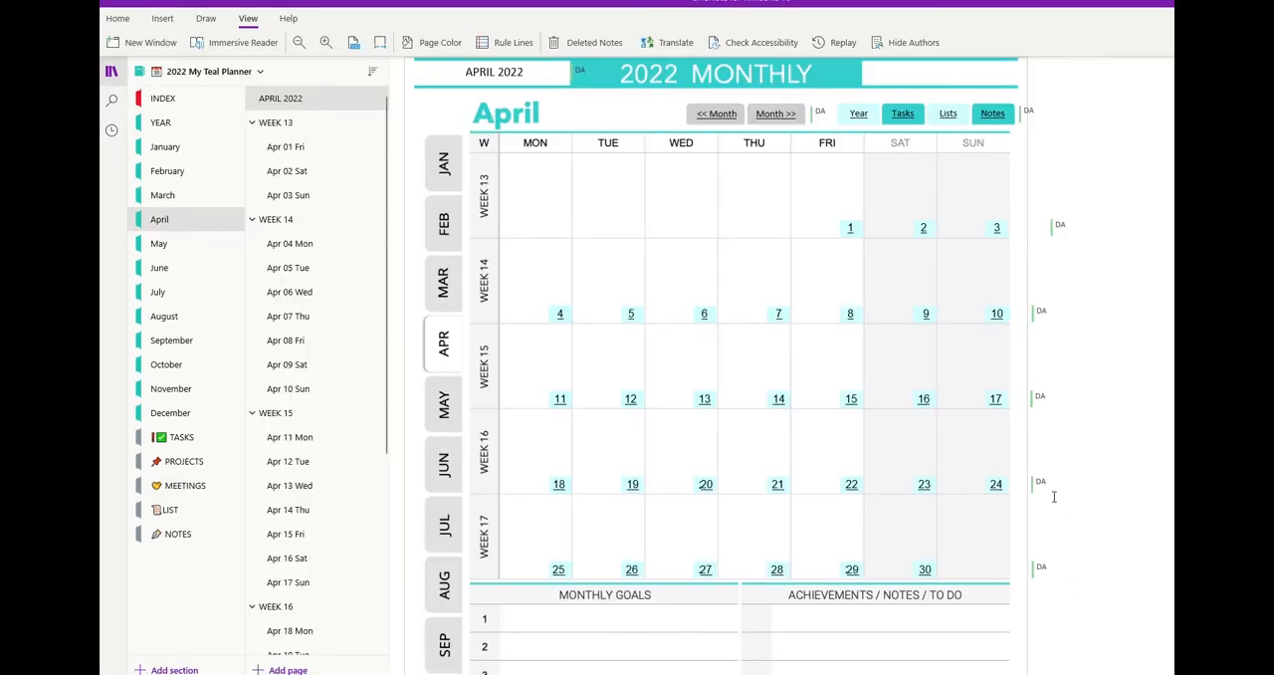
# Hide the author initials shown beside the content on the APRIL 2022 page.
pyautogui.click(1037, 315)
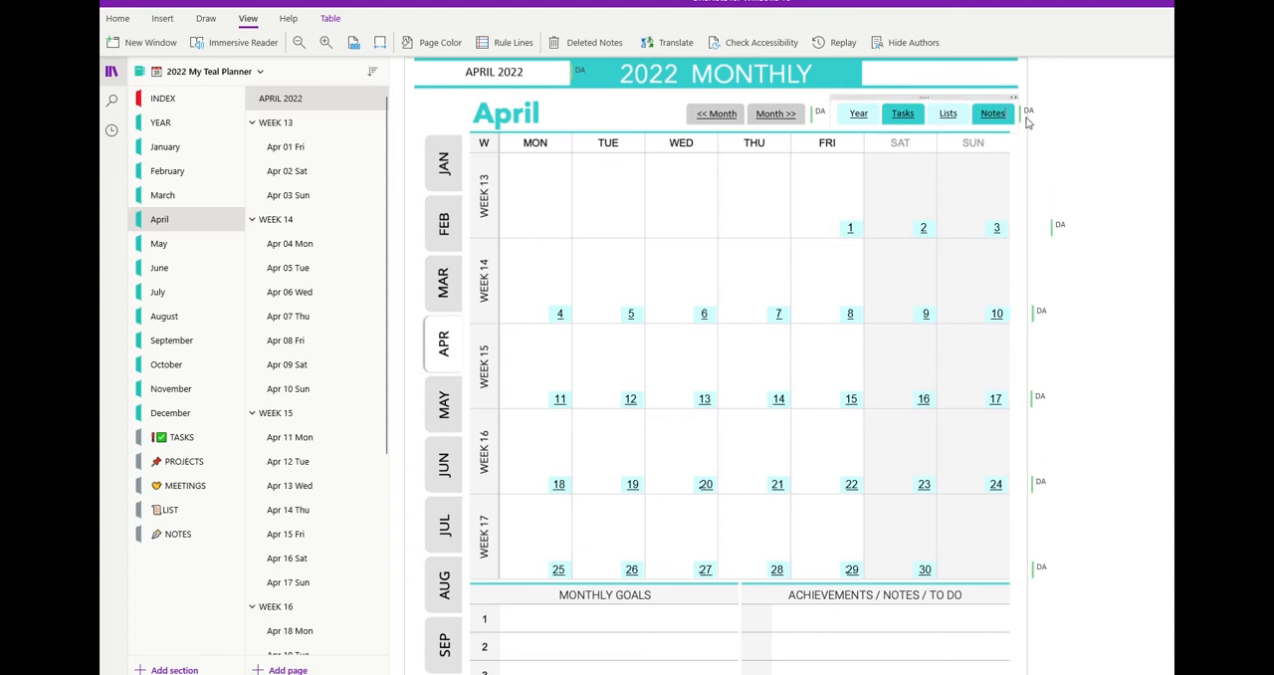
pyautogui.click(254, 20)
pyautogui.click(251, 20)
pyautogui.click(900, 45)
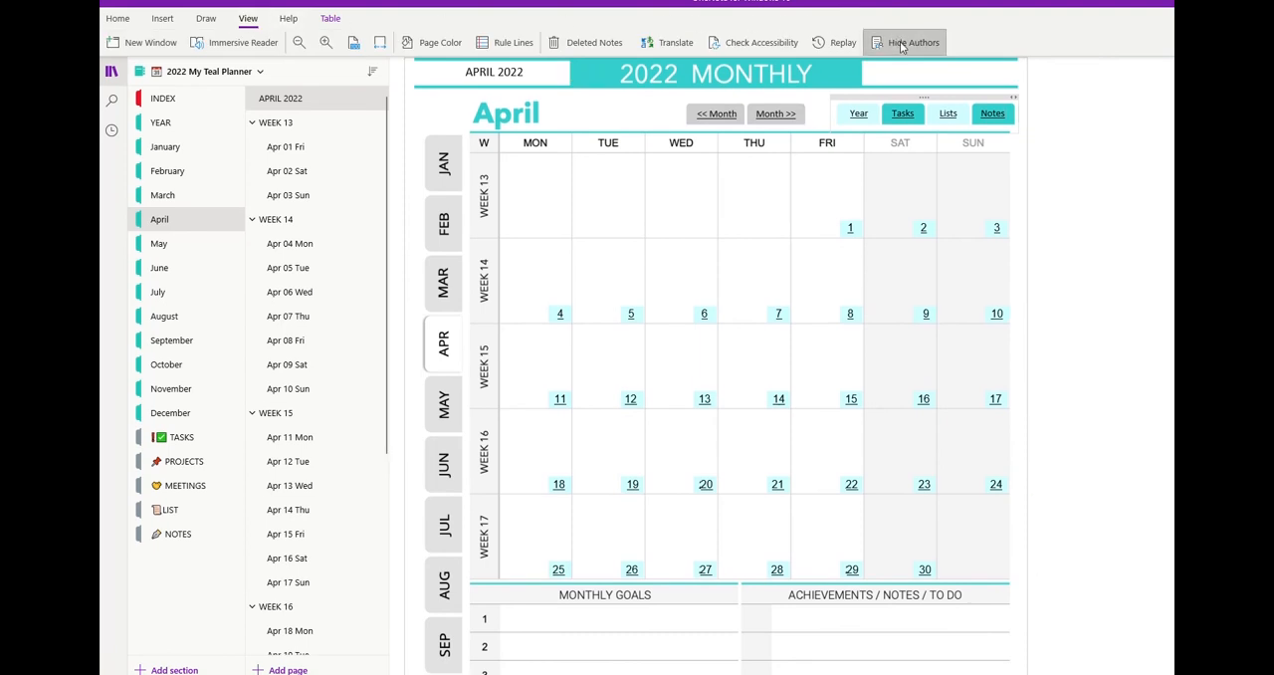
pyautogui.click(1071, 165)
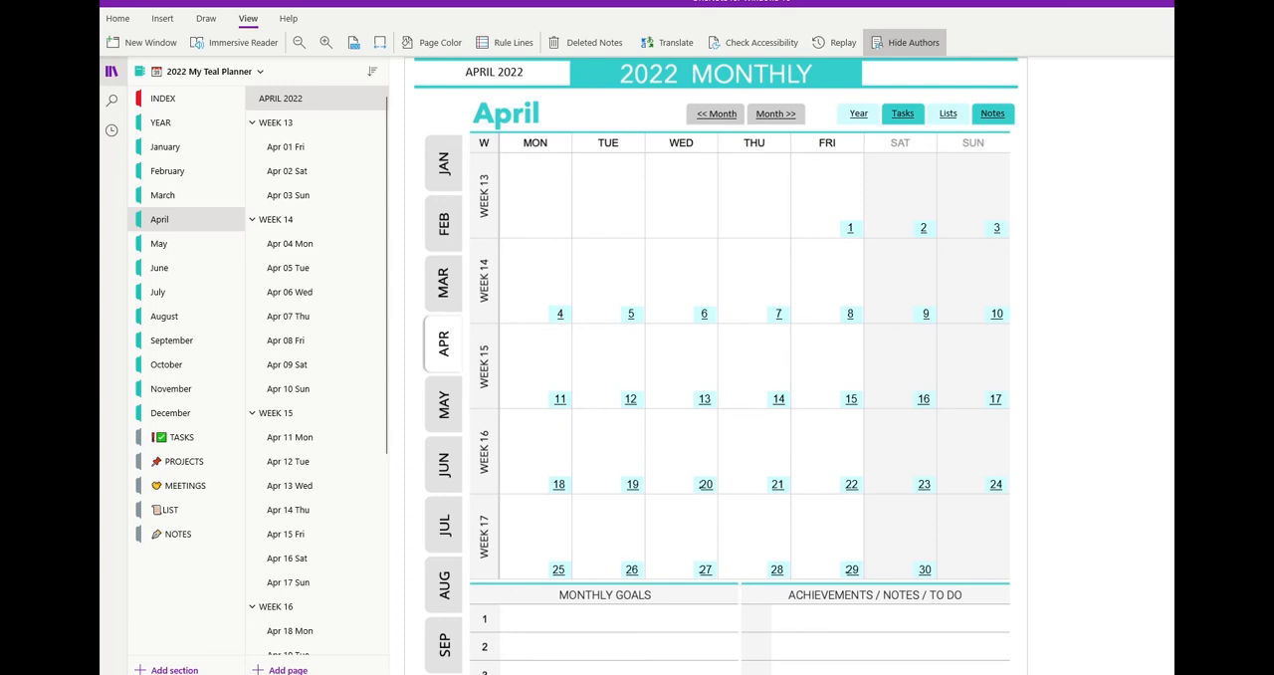